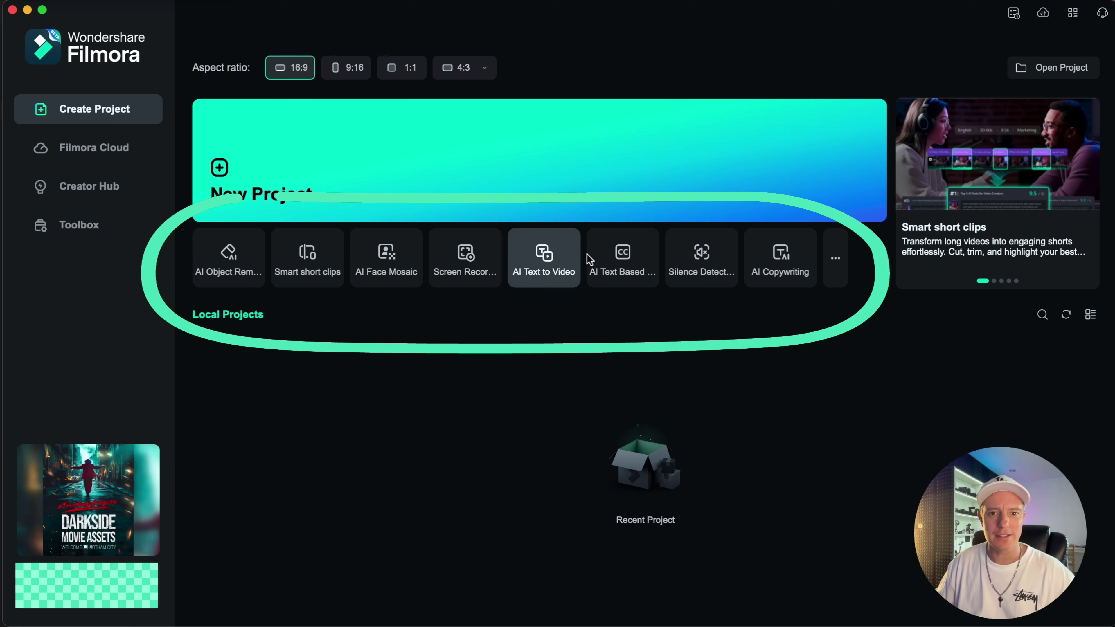
Step: Back out of the object-removal file picker, open the AI Toolbox, and select the IMG_2848 clip on the timeline
{"action": "left_click", "coordinate": [220, 281]}
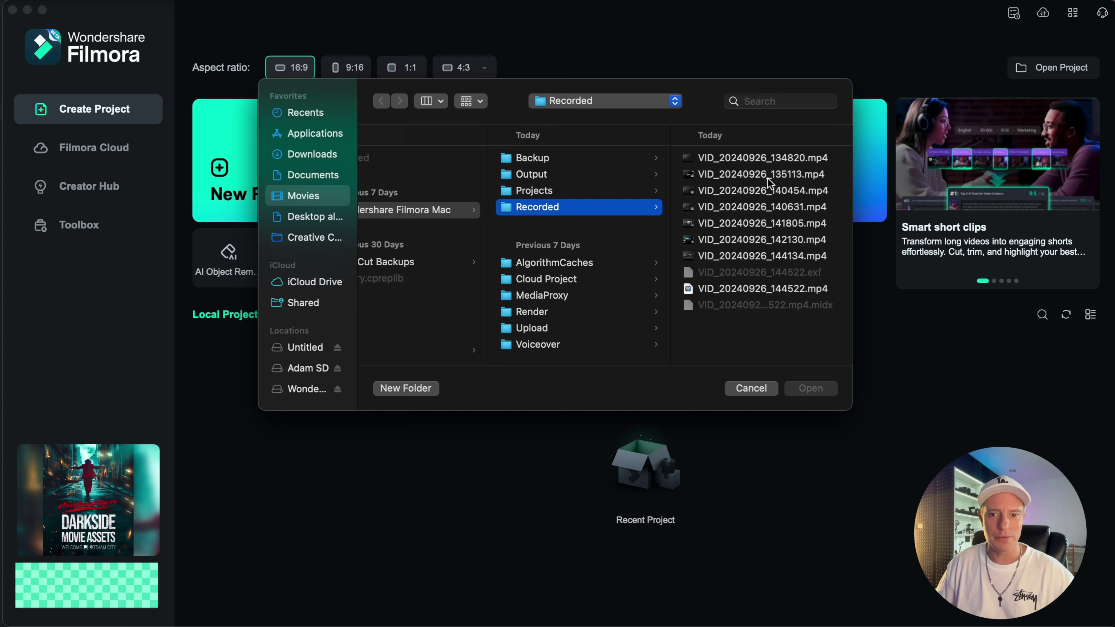
{"action": "left_click", "coordinate": [754, 386]}
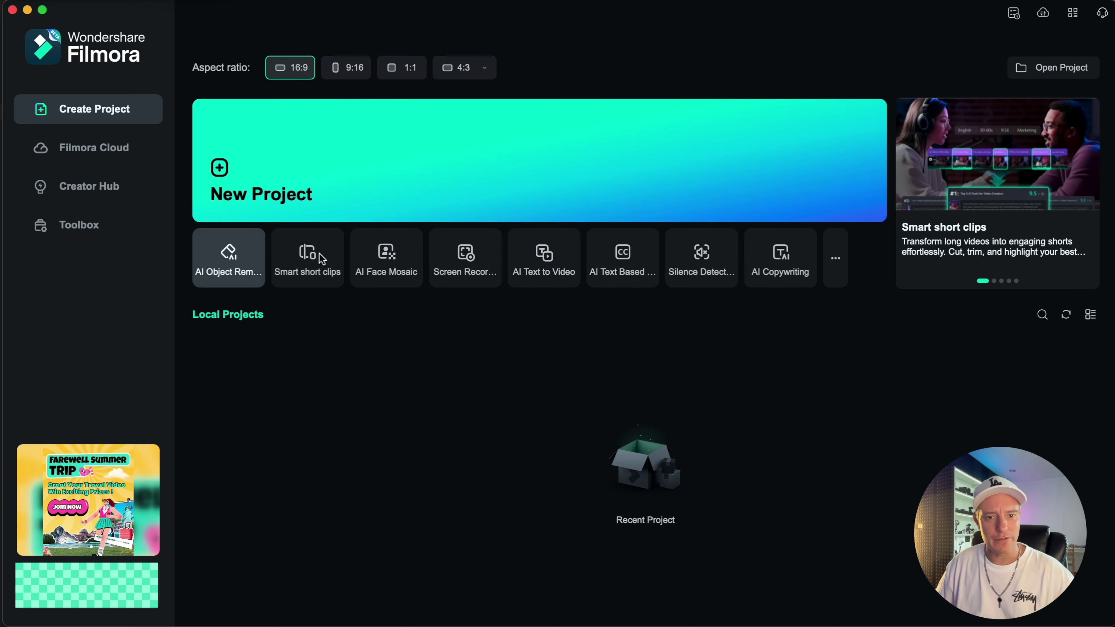
{"action": "left_click", "coordinate": [63, 229]}
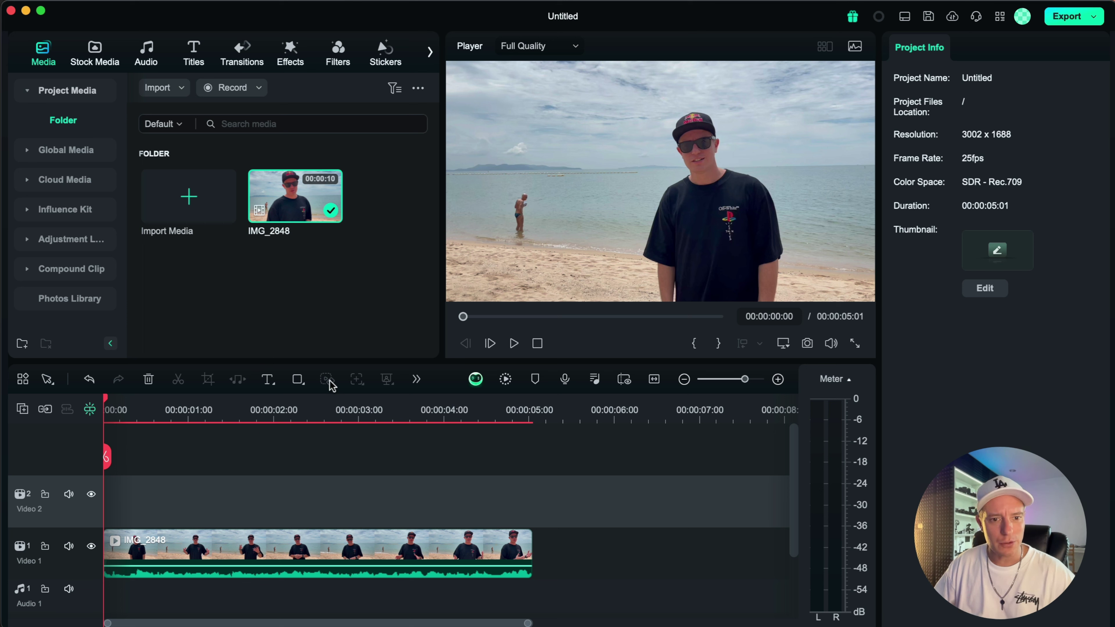
{"action": "left_click", "coordinate": [321, 544]}
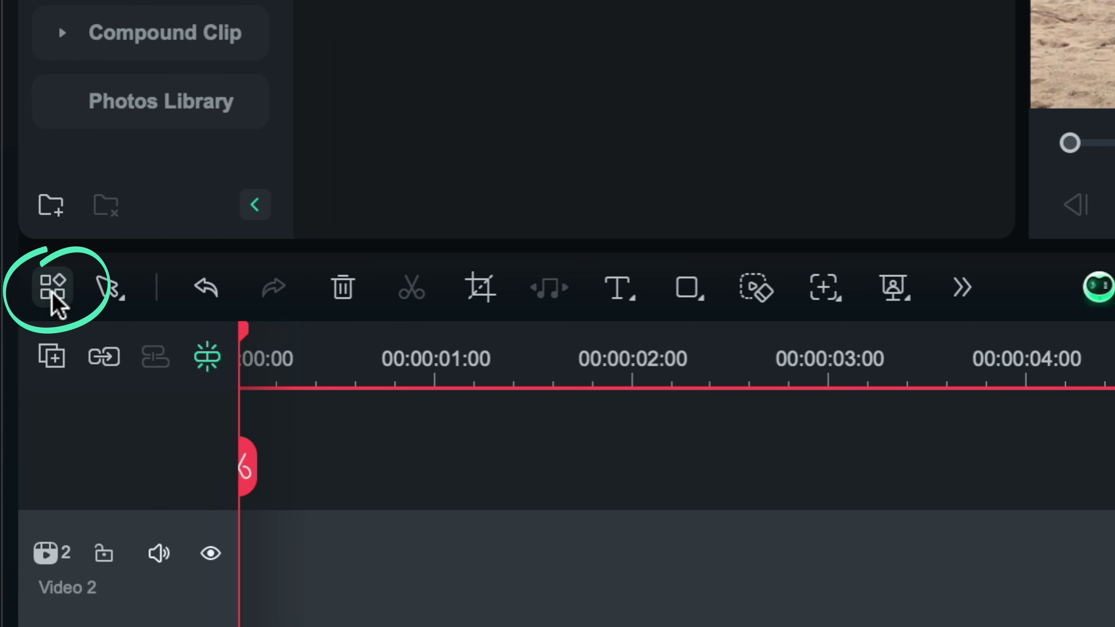
Step: Leave the Customize Toolbar options unchanged and launch AI Object Remover on IMG_2848
{"action": "left_click", "coordinate": [52, 290]}
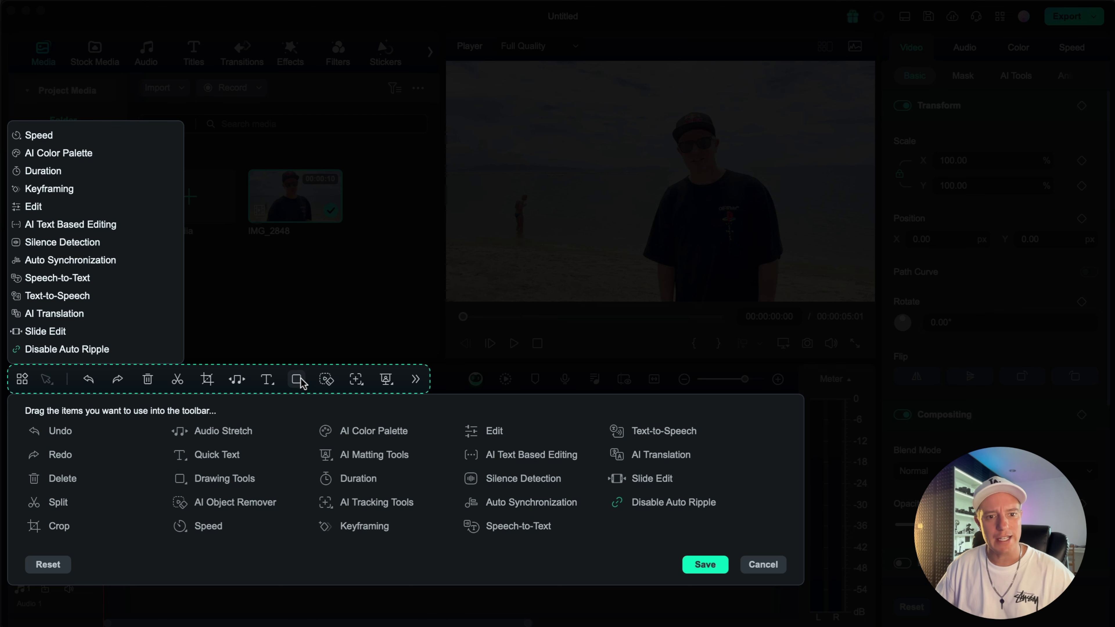
{"action": "left_click", "coordinate": [775, 567]}
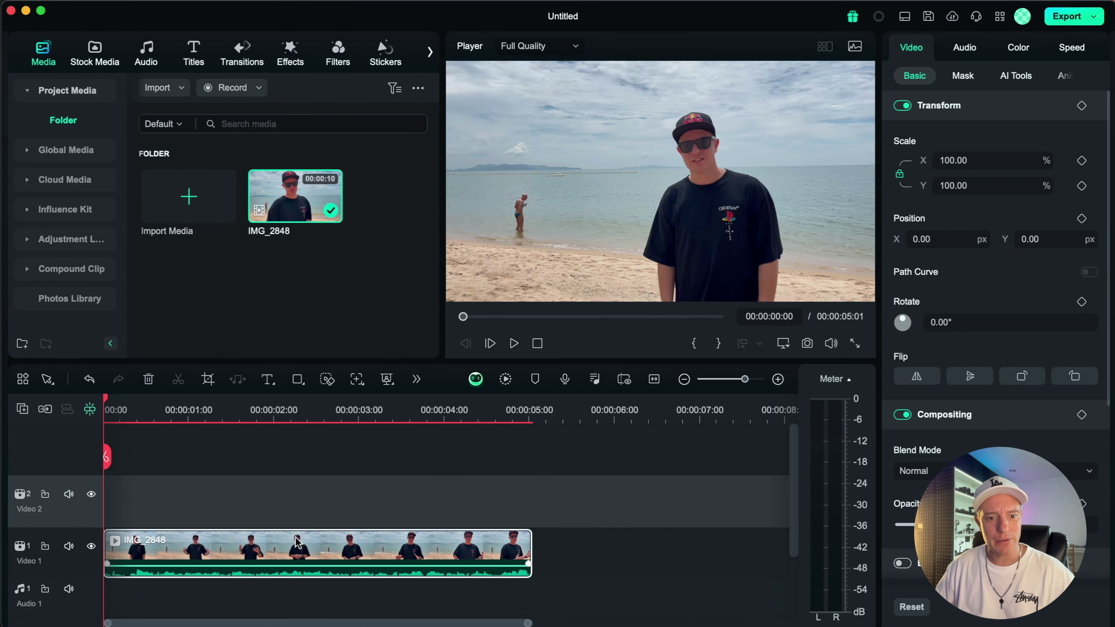
{"action": "left_click", "coordinate": [327, 380]}
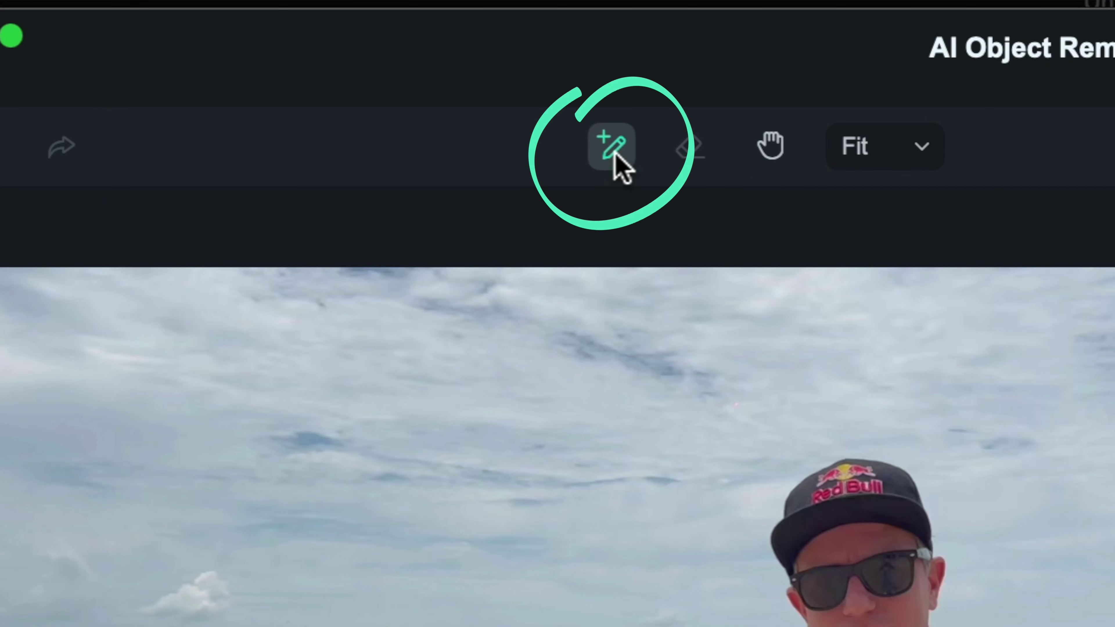
Step: Brush a removal mask over the left swimmer and erase the stray sky mask patch
{"action": "left_click", "coordinate": [371, 71]}
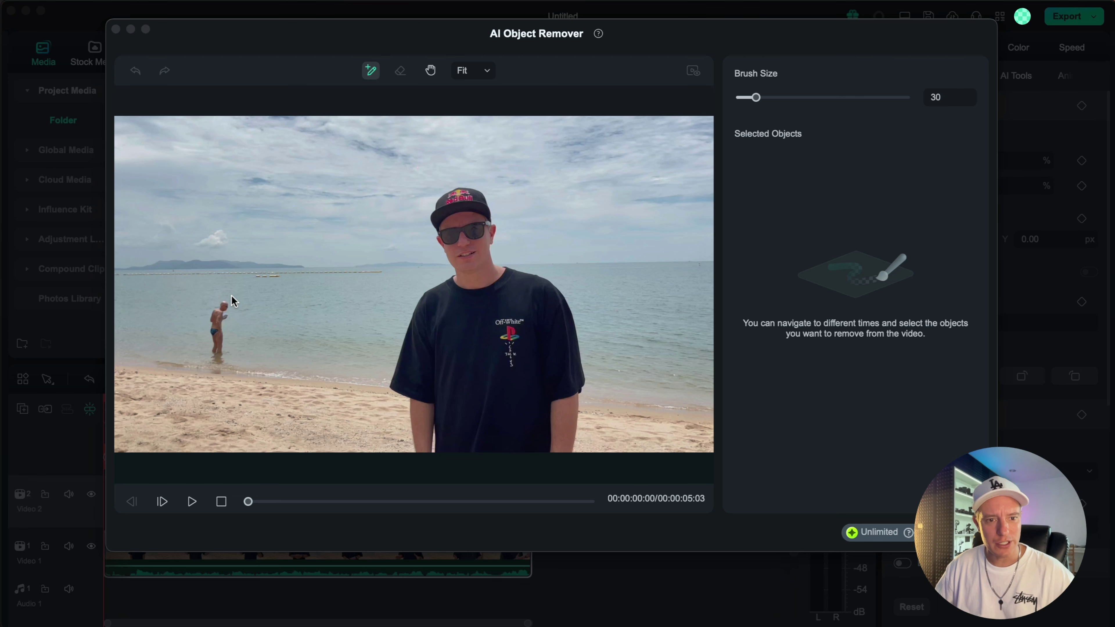
{"action": "mouse_move", "coordinate": [228, 302]}
{"action": "left_mouse_down"}
{"action": "mouse_move", "coordinate": [207, 320]}
{"action": "mouse_move", "coordinate": [221, 364]}
{"action": "left_mouse_up"}
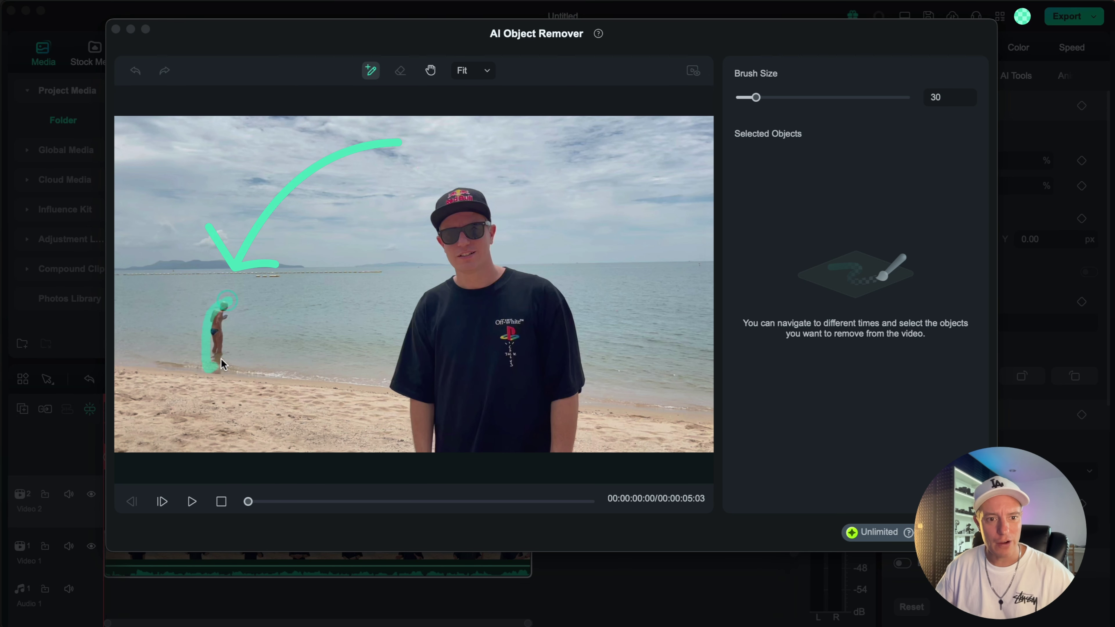
{"action": "left_click_drag", "start_coordinate": [221, 307], "coordinate": [232, 303]}
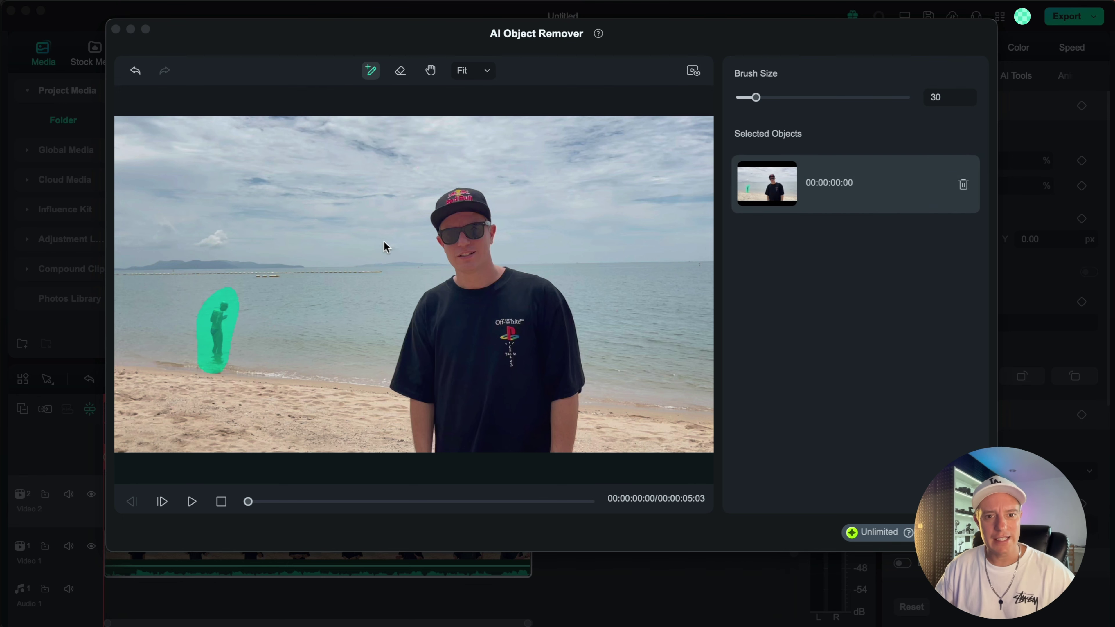
{"action": "left_click_drag", "start_coordinate": [334, 184], "coordinate": [382, 180]}
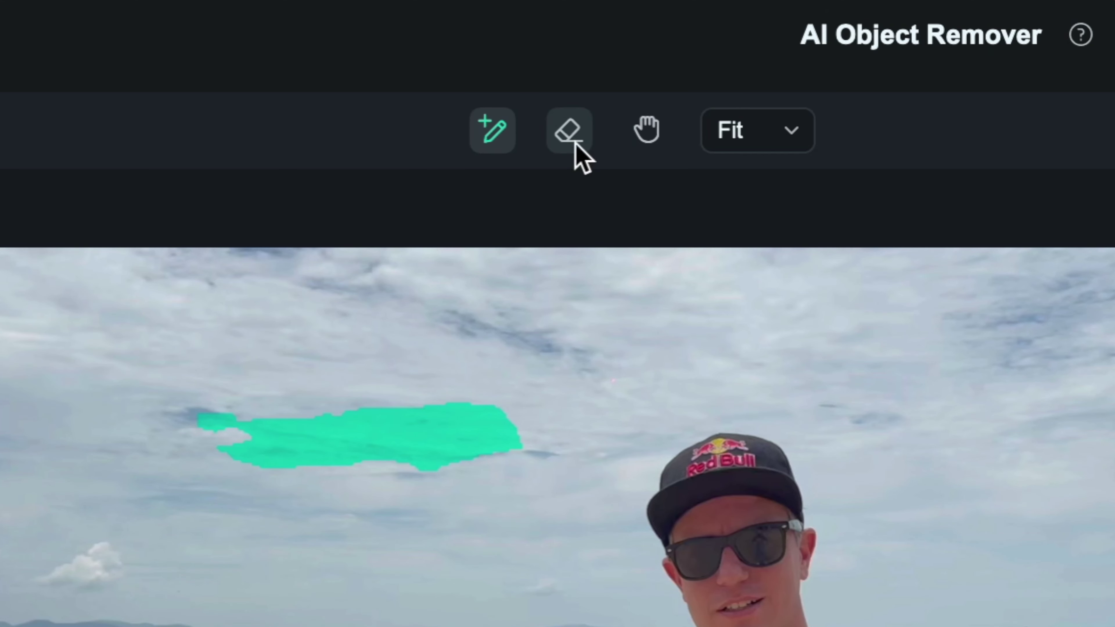
{"action": "left_click", "coordinate": [399, 71]}
{"action": "left_click_drag", "start_coordinate": [516, 403], "coordinate": [477, 427]}
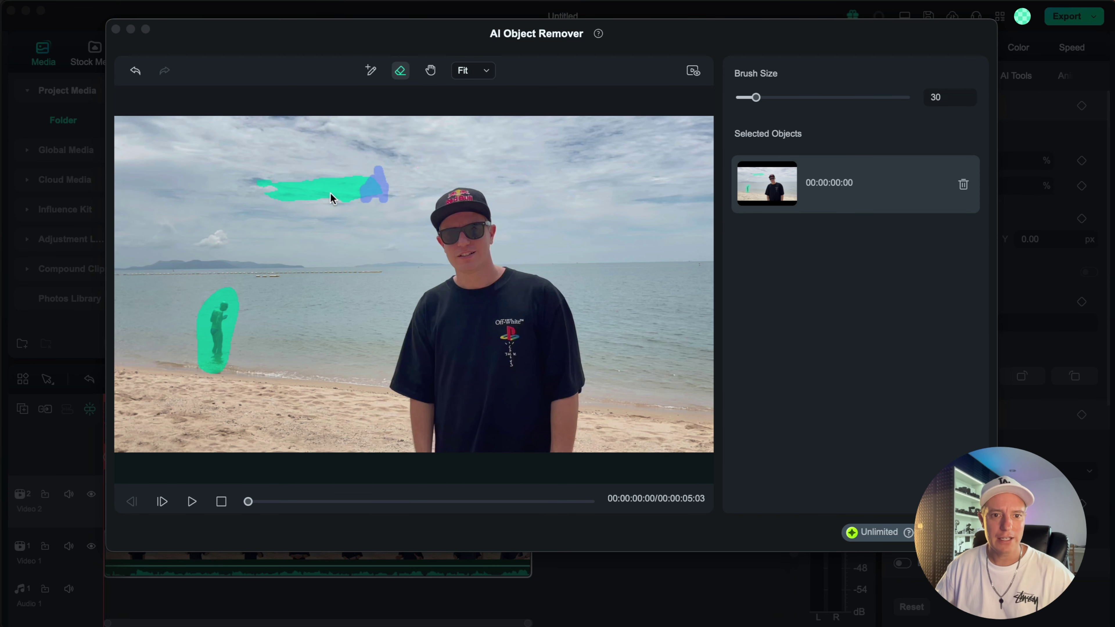
{"action": "mouse_move", "coordinate": [386, 199]}
{"action": "left_mouse_down"}
{"action": "mouse_move", "coordinate": [359, 191]}
{"action": "mouse_move", "coordinate": [375, 184]}
{"action": "mouse_move", "coordinate": [360, 179]}
{"action": "mouse_move", "coordinate": [263, 180]}
{"action": "left_mouse_up"}
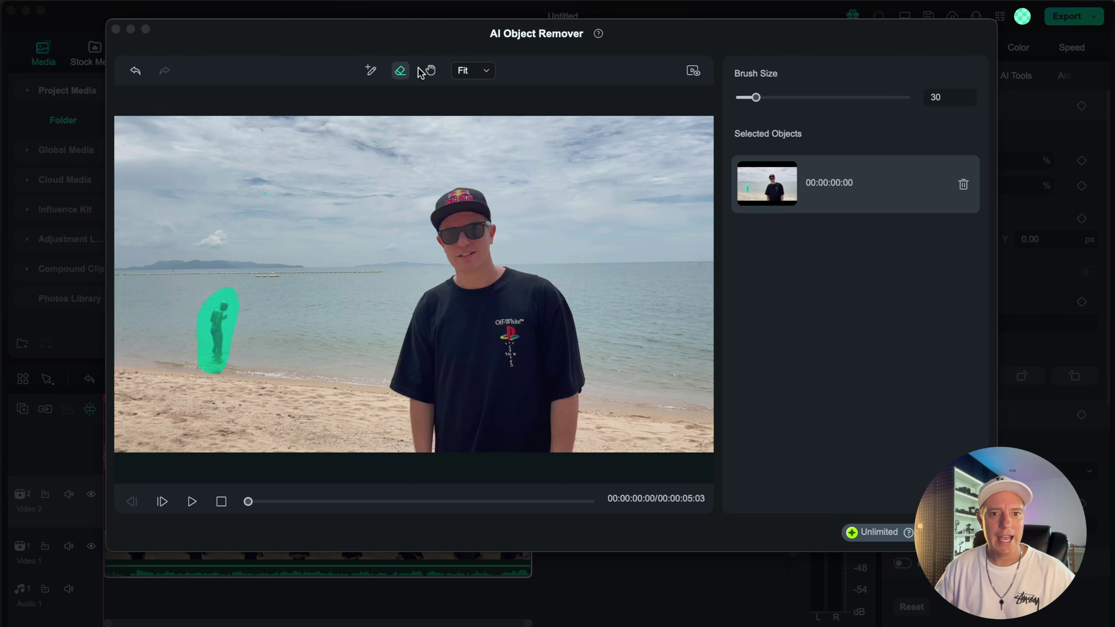
Step: Zoom the preview to 200%, pan to inspect the masked swimmer, then return to Fit
{"action": "left_click", "coordinate": [486, 71]}
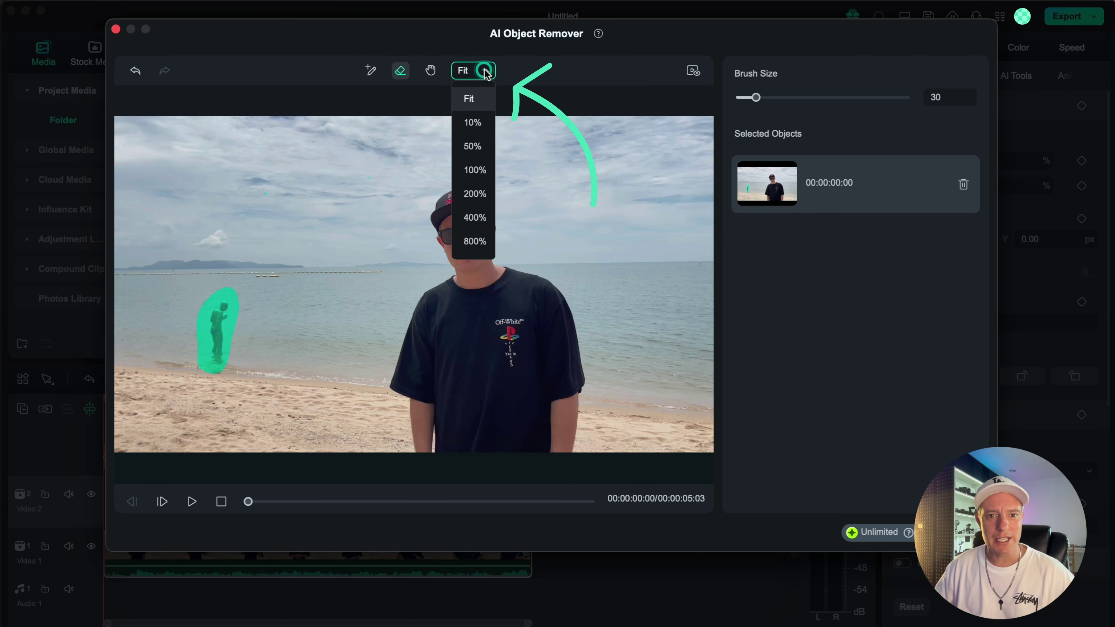
{"action": "left_click", "coordinate": [474, 194]}
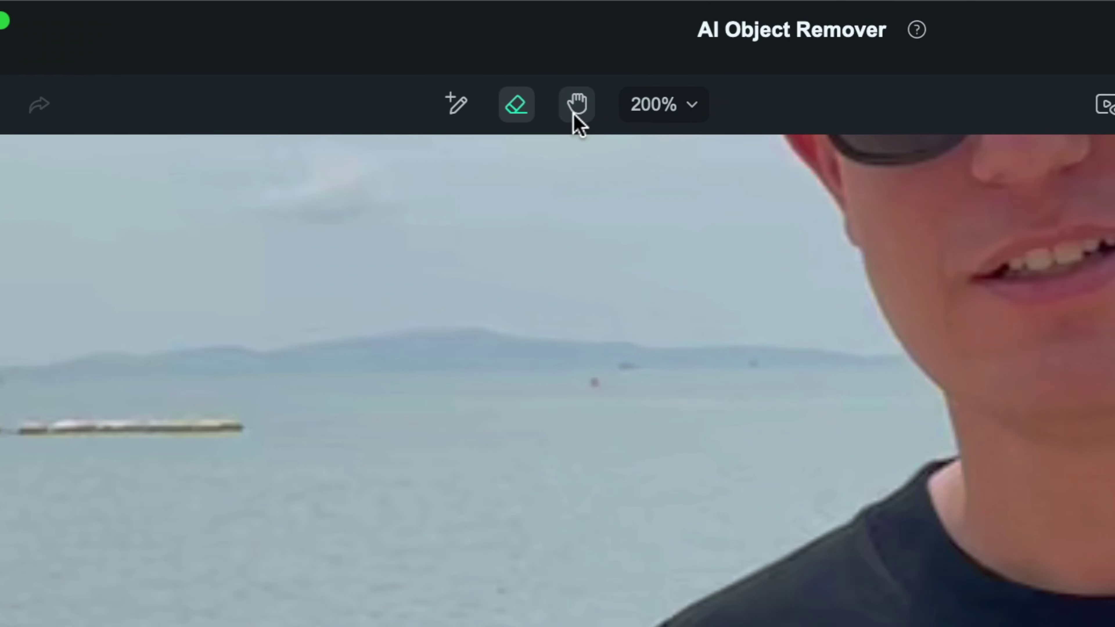
{"action": "left_click", "coordinate": [430, 72]}
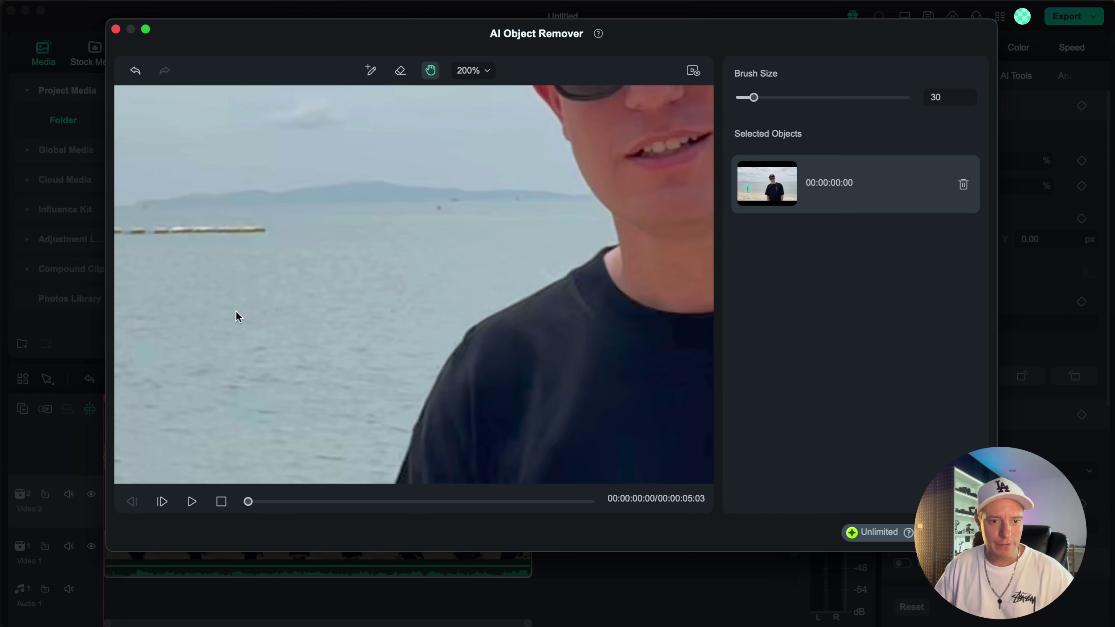
{"action": "left_click_drag", "start_coordinate": [237, 316], "coordinate": [507, 163]}
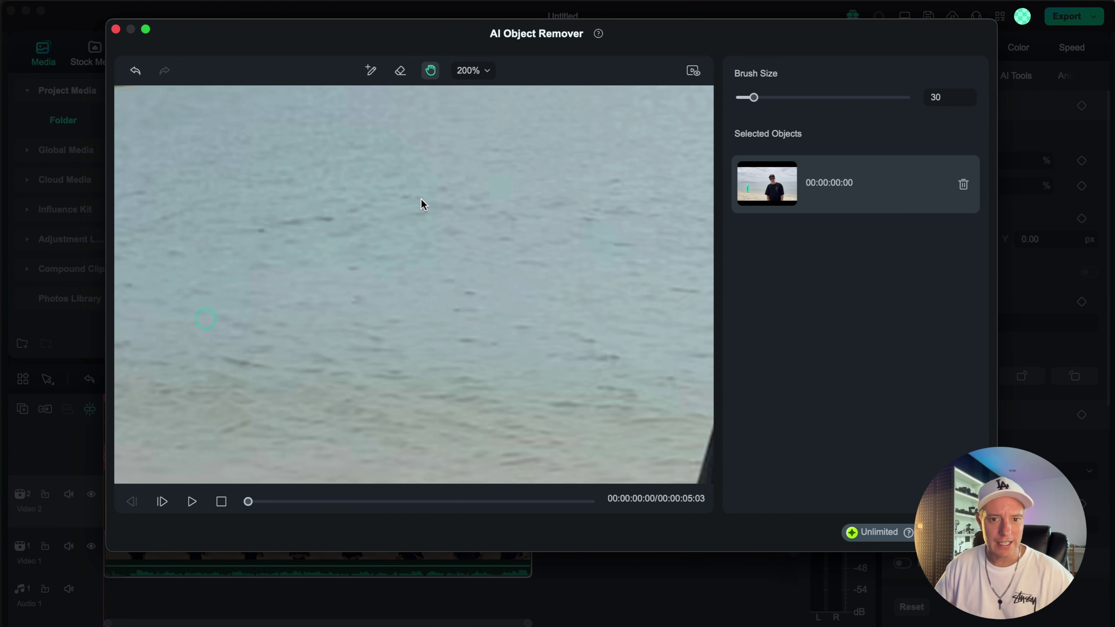
{"action": "left_click_drag", "start_coordinate": [167, 312], "coordinate": [512, 288]}
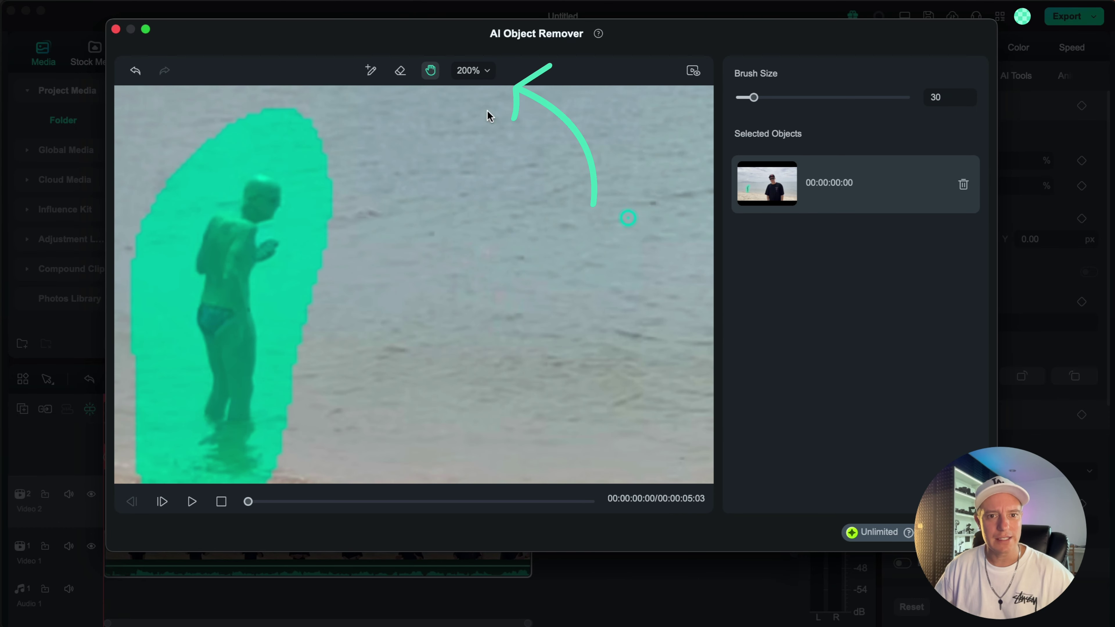
{"action": "left_click", "coordinate": [473, 70]}
{"action": "left_click", "coordinate": [472, 97]}
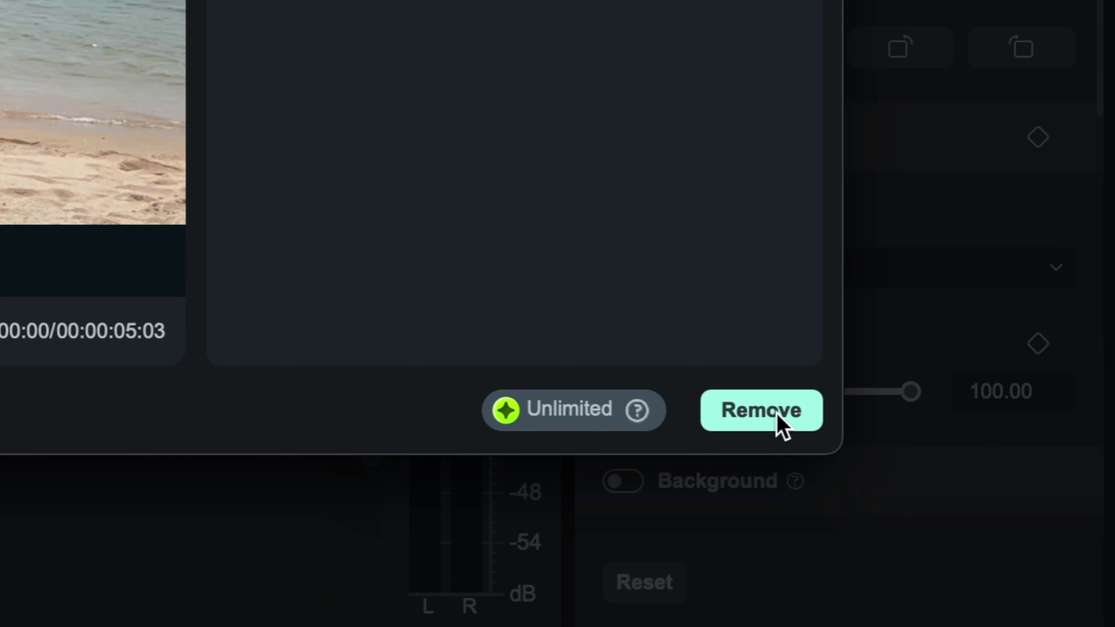
Step: Remove the masked swimmer and play back the resulting IMG_2848_Removed_3 clip
{"action": "left_click", "coordinate": [781, 422]}
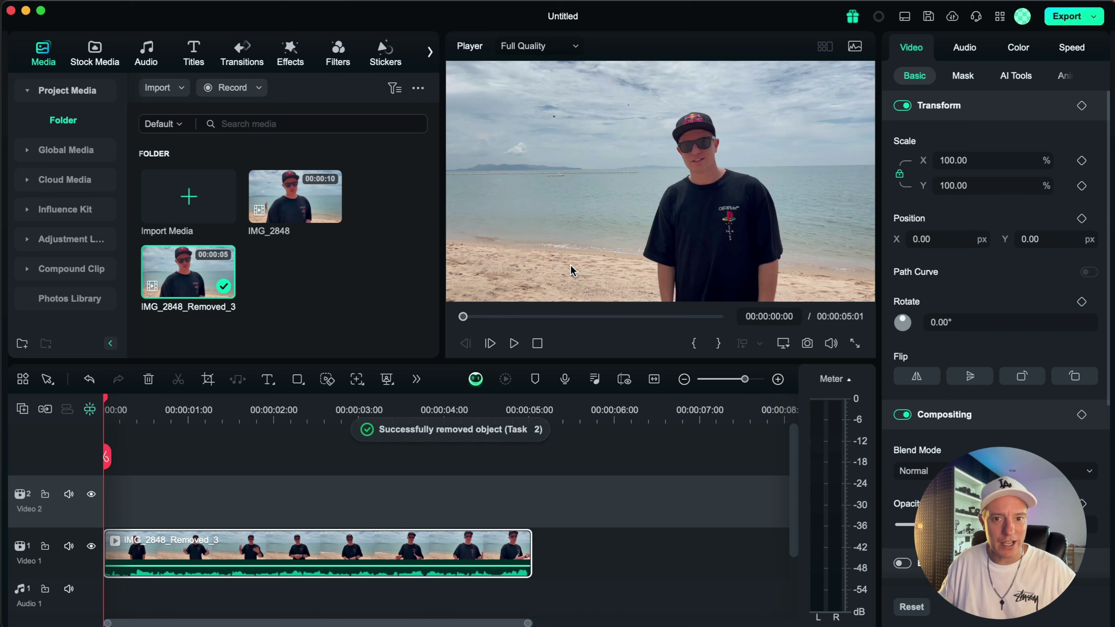
{"action": "left_click", "coordinate": [514, 343]}
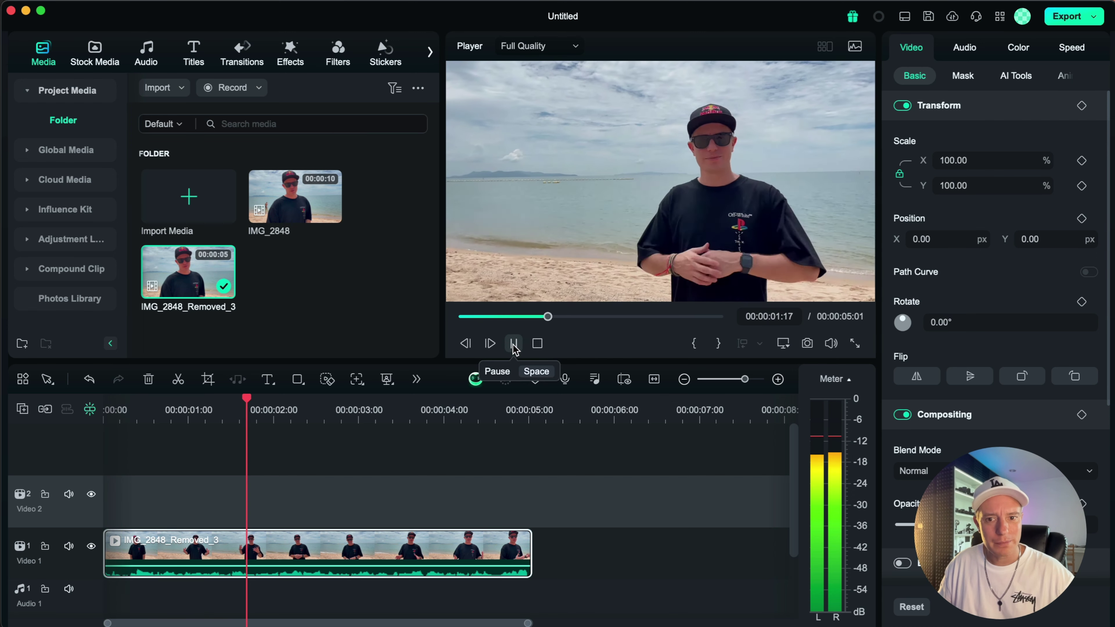
{"action": "left_click", "coordinate": [513, 344]}
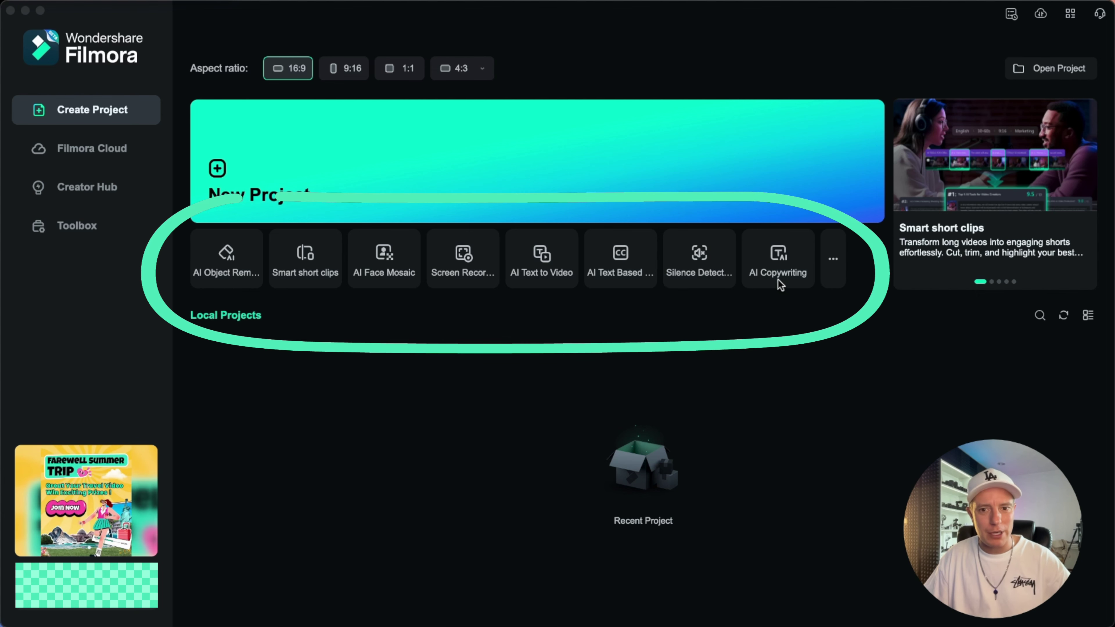
{"action": "left_click", "coordinate": [63, 224]}
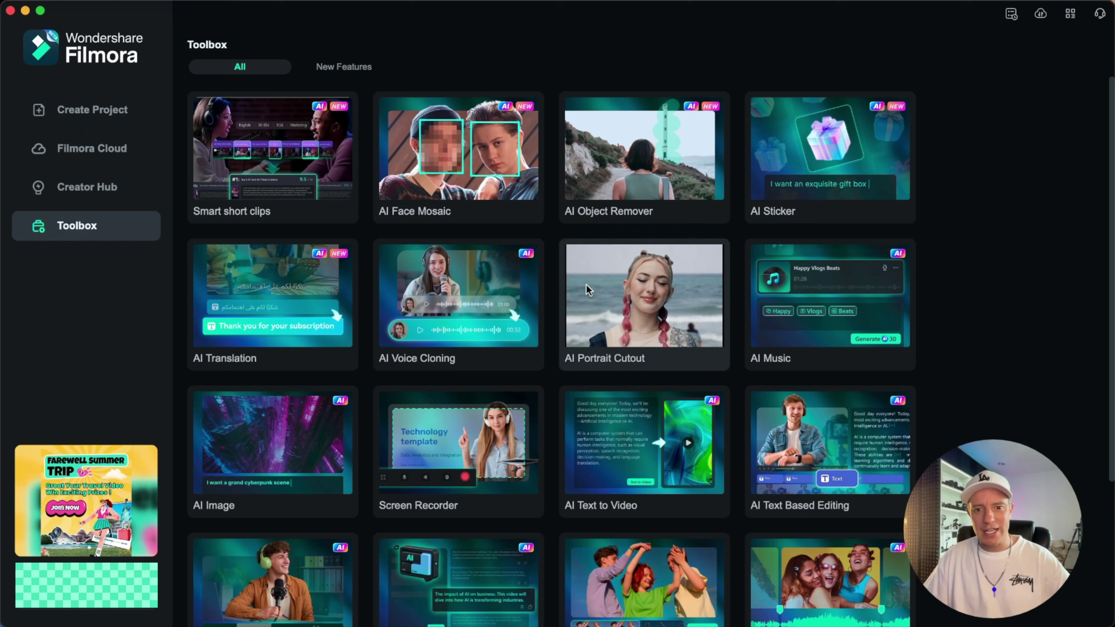
{"action": "left_click", "coordinate": [641, 282]}
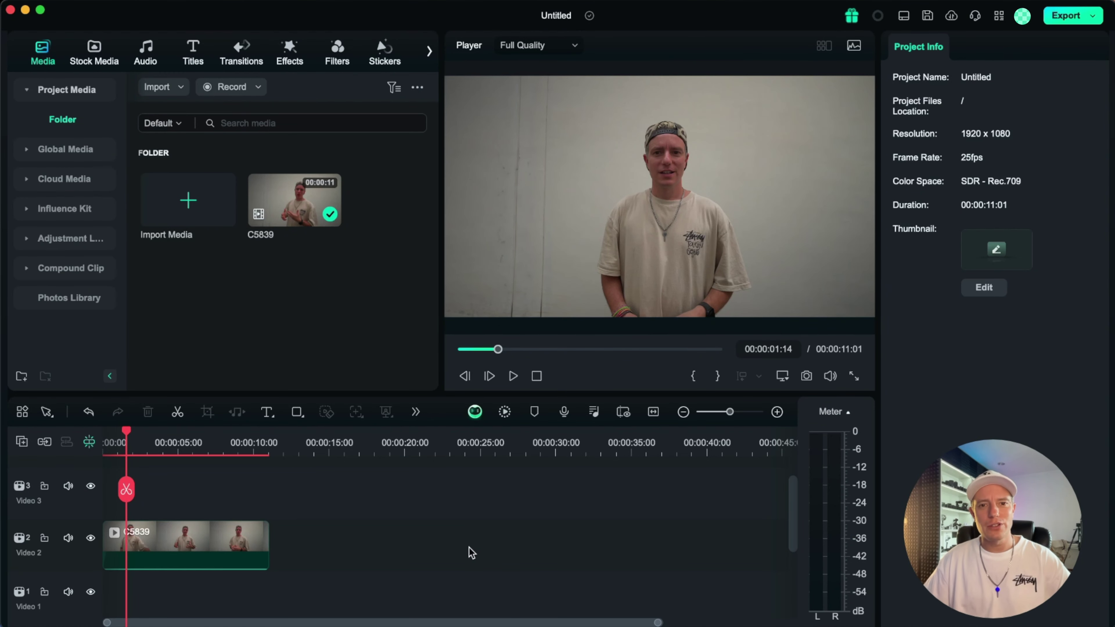
{"action": "left_click", "coordinate": [193, 544]}
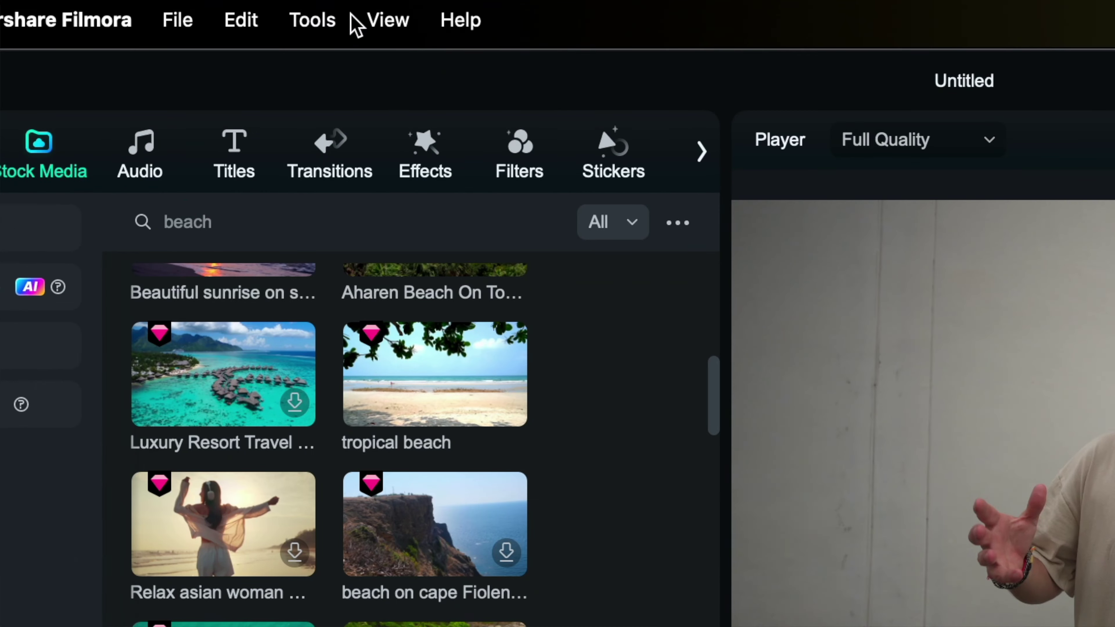
{"action": "left_click", "coordinate": [318, 20]}
{"action": "mouse_move", "coordinate": [350, 135]}
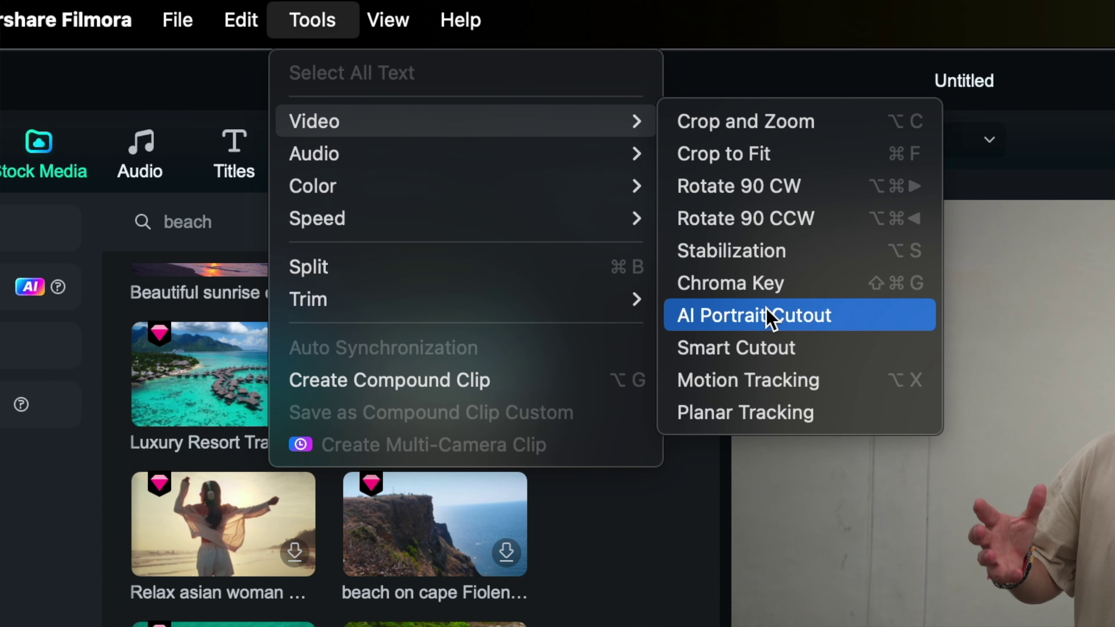
{"action": "left_click", "coordinate": [770, 315]}
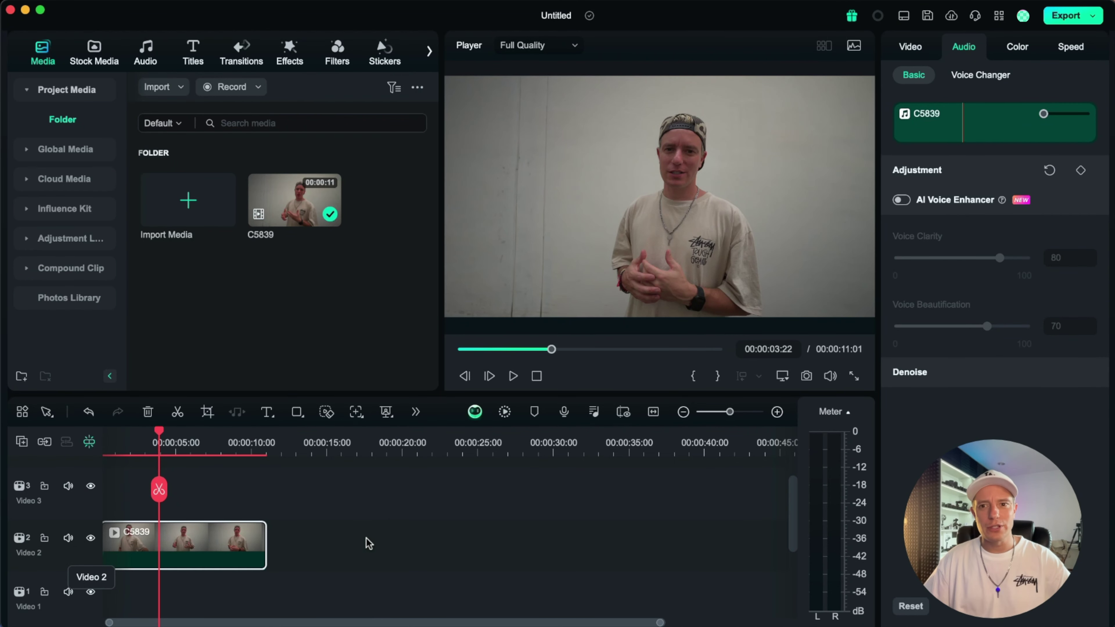
{"action": "left_click", "coordinate": [916, 50]}
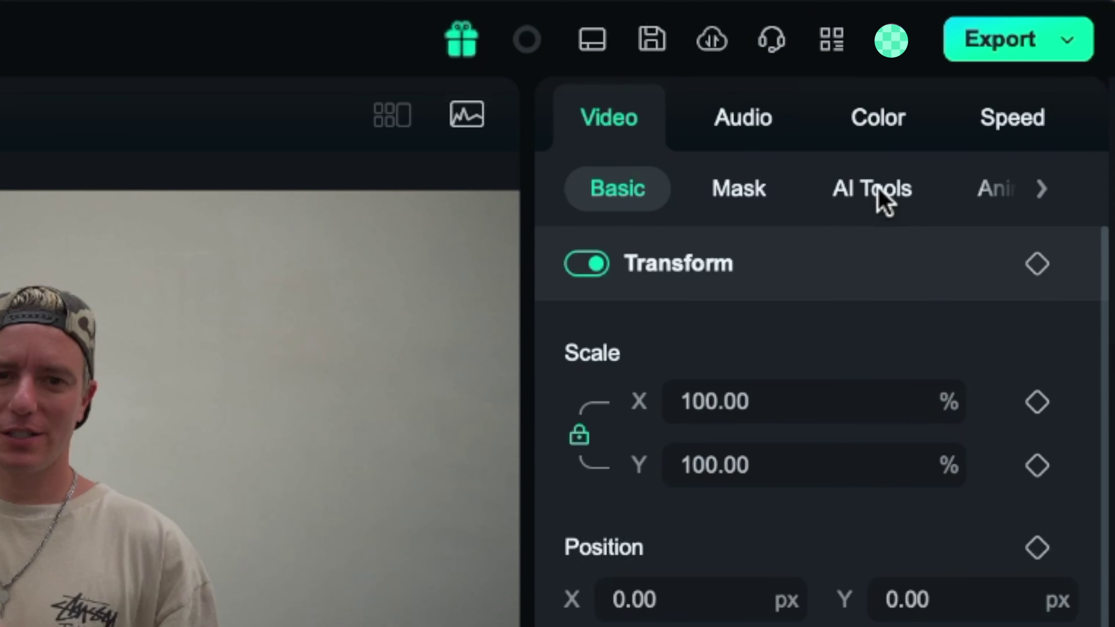
{"action": "left_click", "coordinate": [1016, 76]}
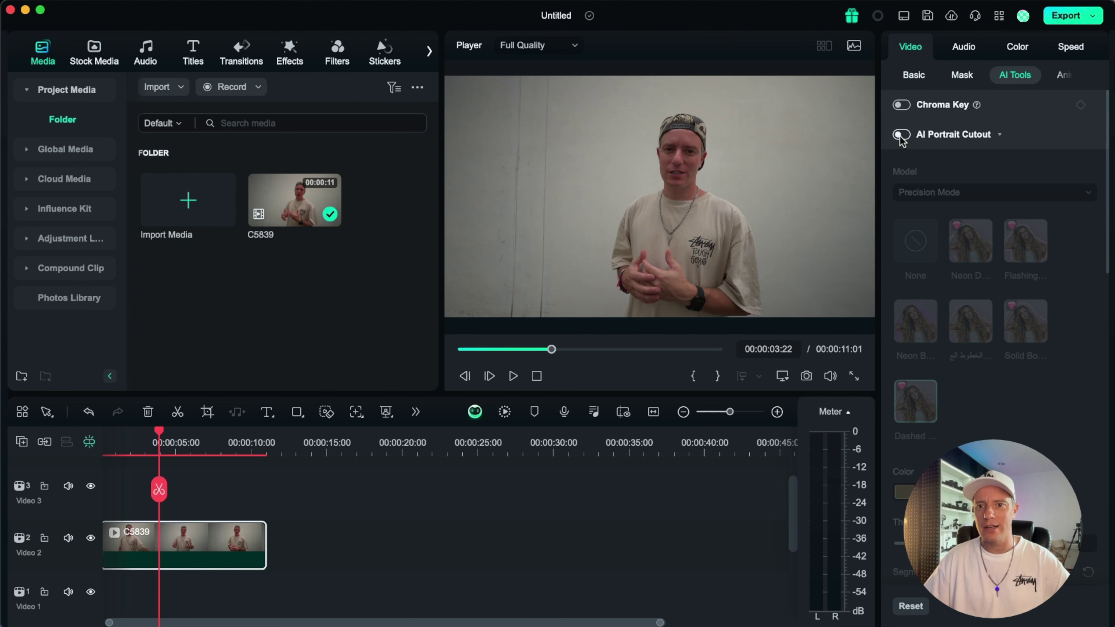
{"action": "left_click", "coordinate": [901, 134]}
{"action": "left_click", "coordinate": [303, 525]}
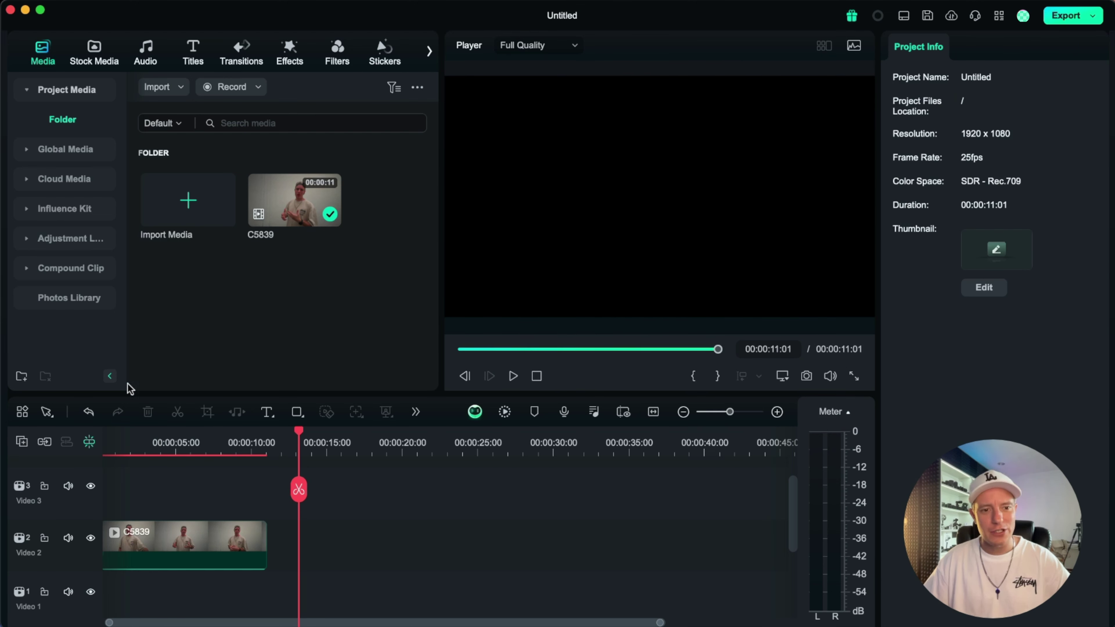
Step: Select clip C5839 and choose AI Portrait Cutout from the toolbar's AI cutout dropdown
{"action": "left_click", "coordinate": [199, 538]}
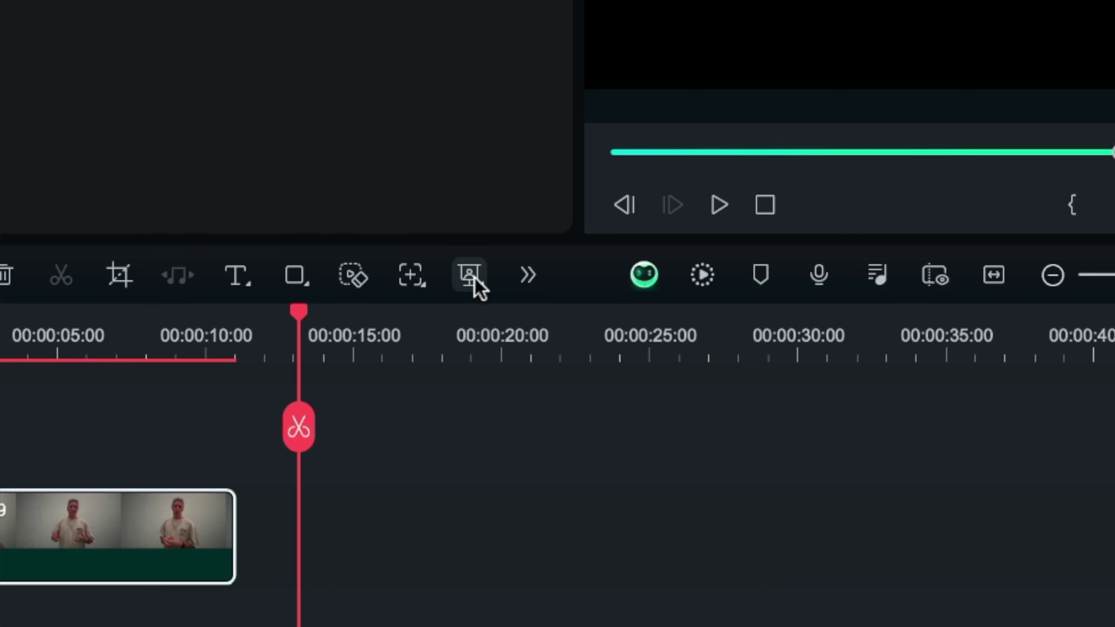
{"action": "left_click", "coordinate": [387, 414]}
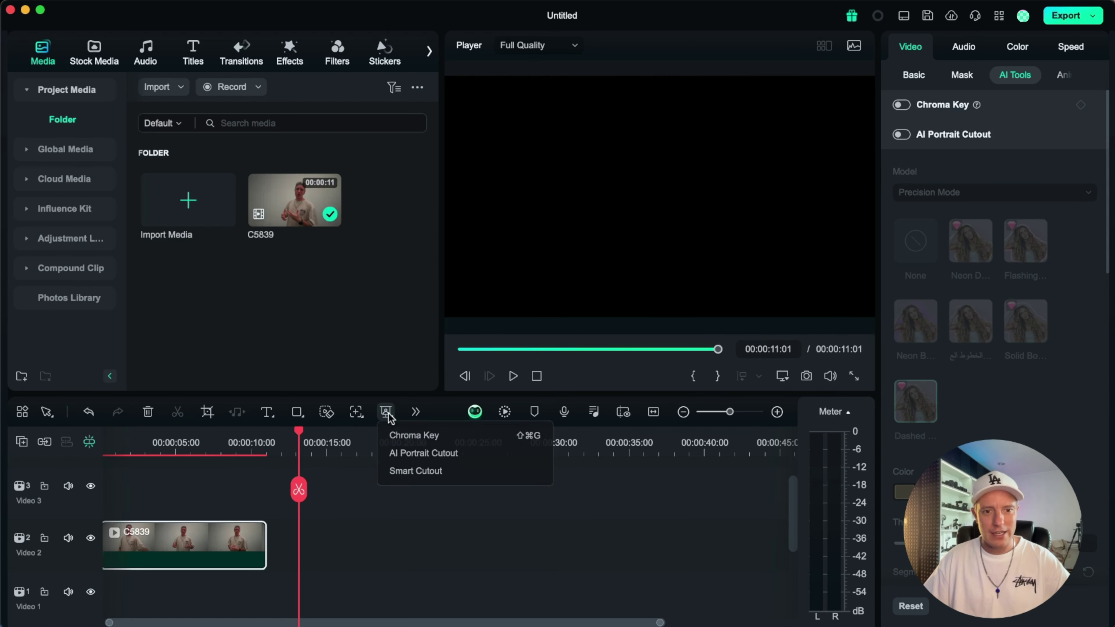
{"action": "left_click", "coordinate": [470, 274]}
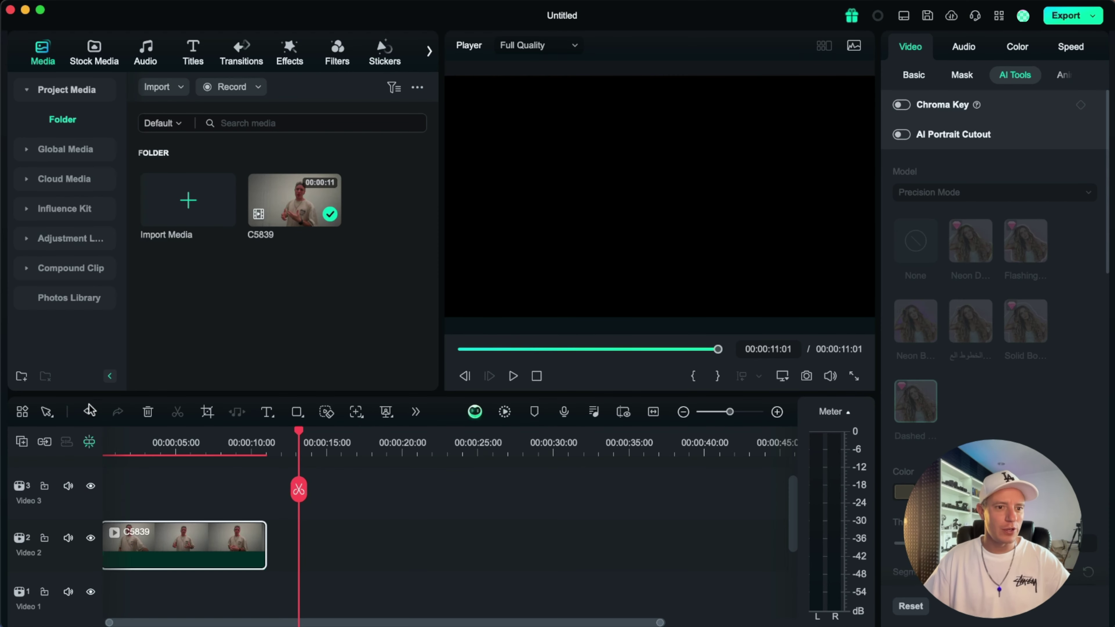
{"action": "left_click", "coordinate": [21, 412]}
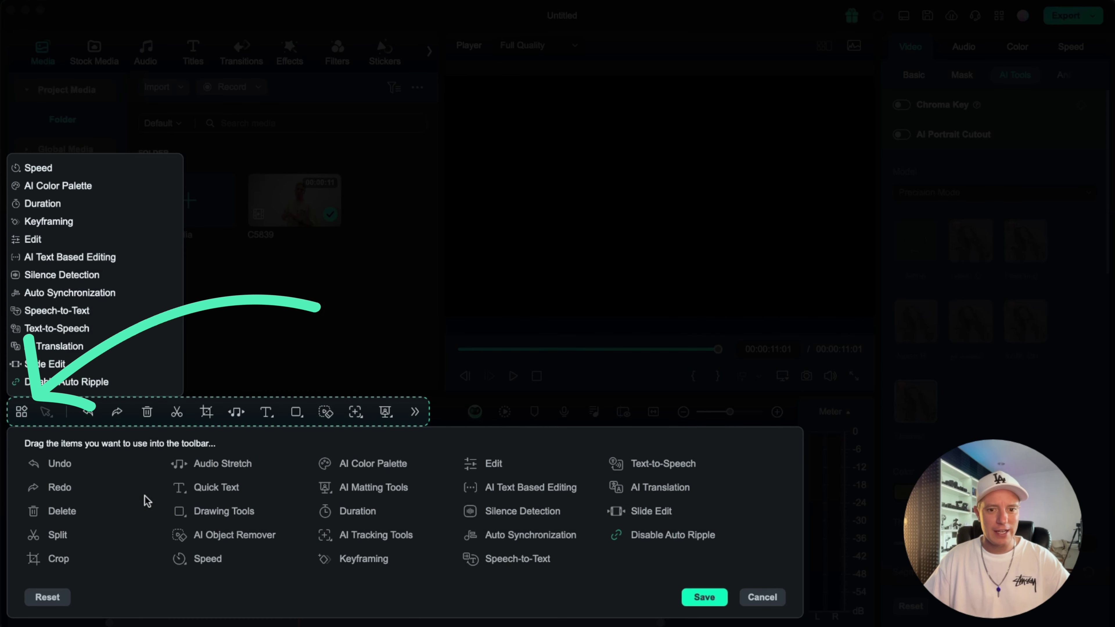
{"action": "left_click", "coordinate": [762, 598]}
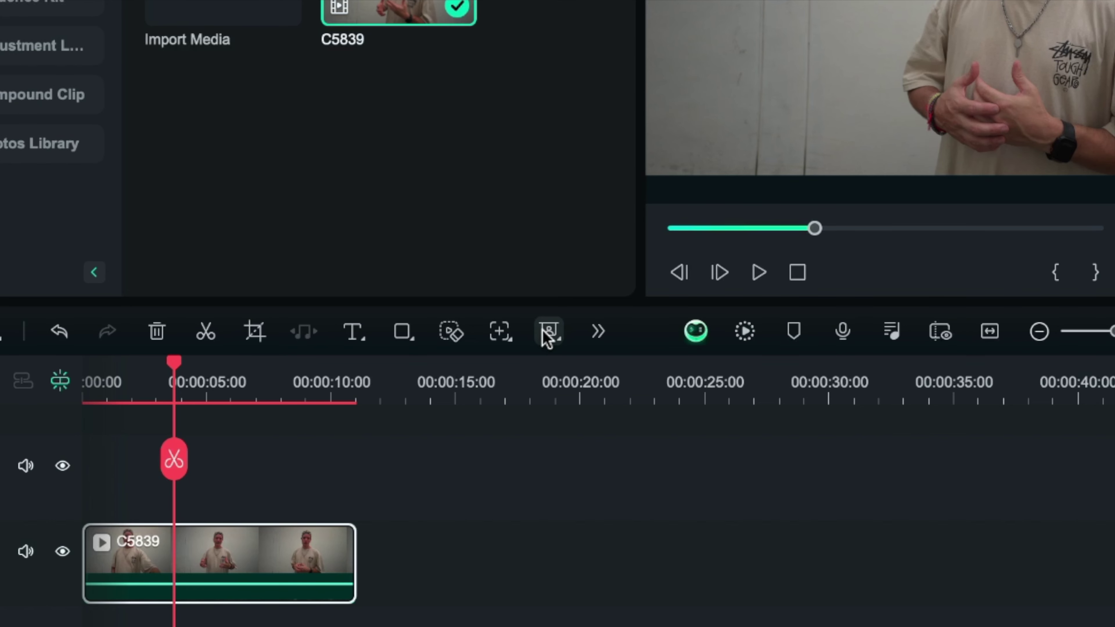
{"action": "left_click", "coordinate": [546, 334]}
{"action": "left_click", "coordinate": [592, 398]}
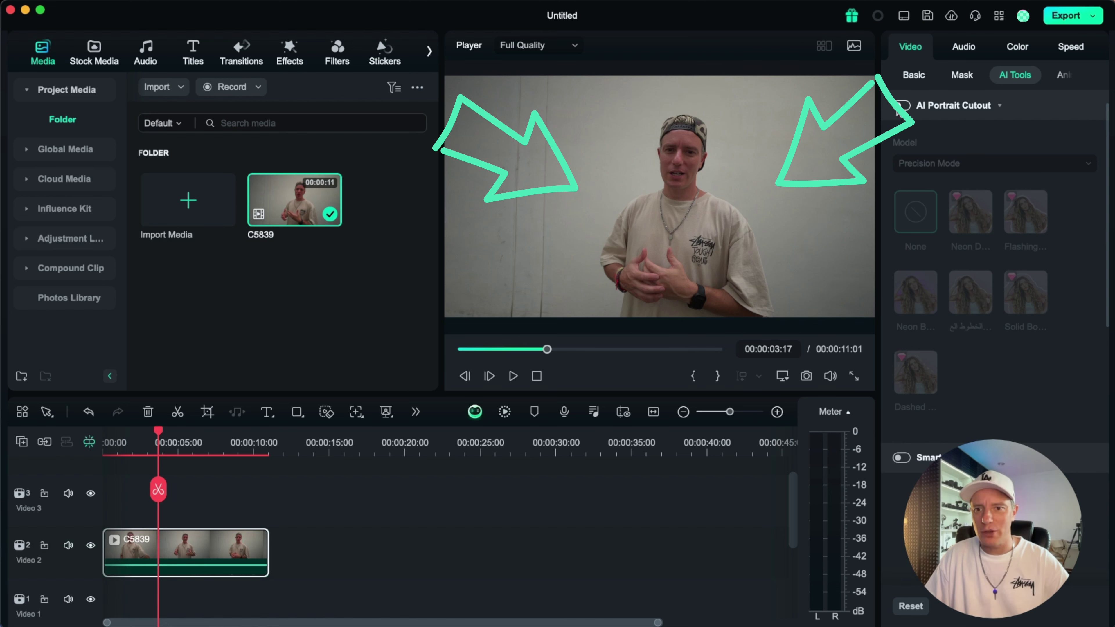
Step: Turn on AI Portrait Cutout and, after trying the glow presets, apply the Solid Border preset
{"action": "left_click", "coordinate": [900, 106]}
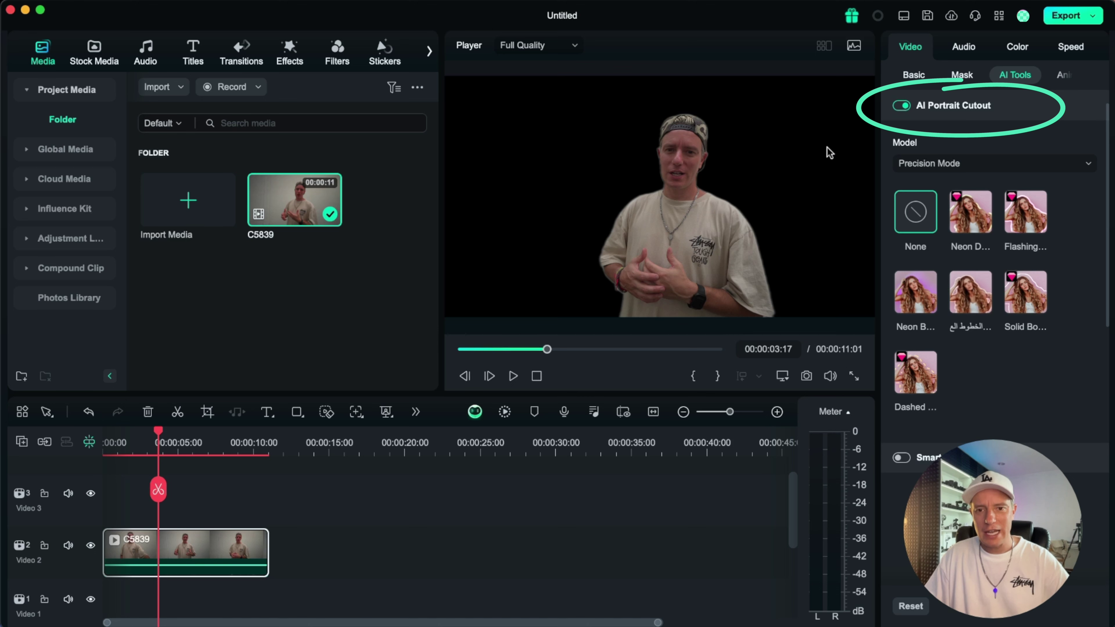
{"action": "left_click", "coordinate": [979, 212]}
{"action": "left_click", "coordinate": [1025, 226]}
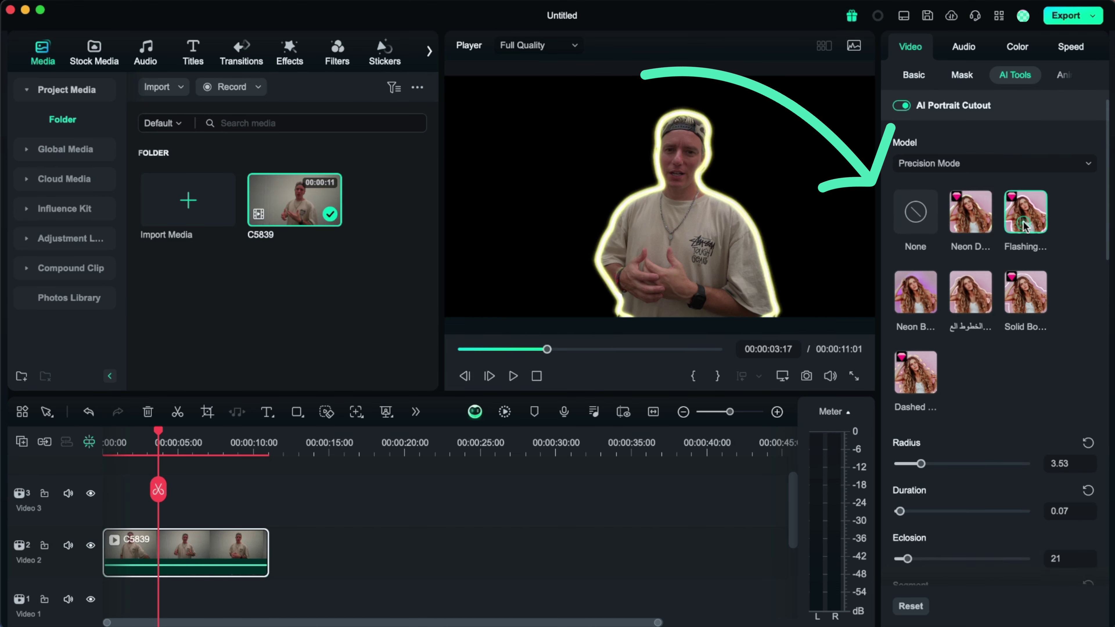
{"action": "left_click", "coordinate": [916, 301]}
{"action": "left_click", "coordinate": [972, 301]}
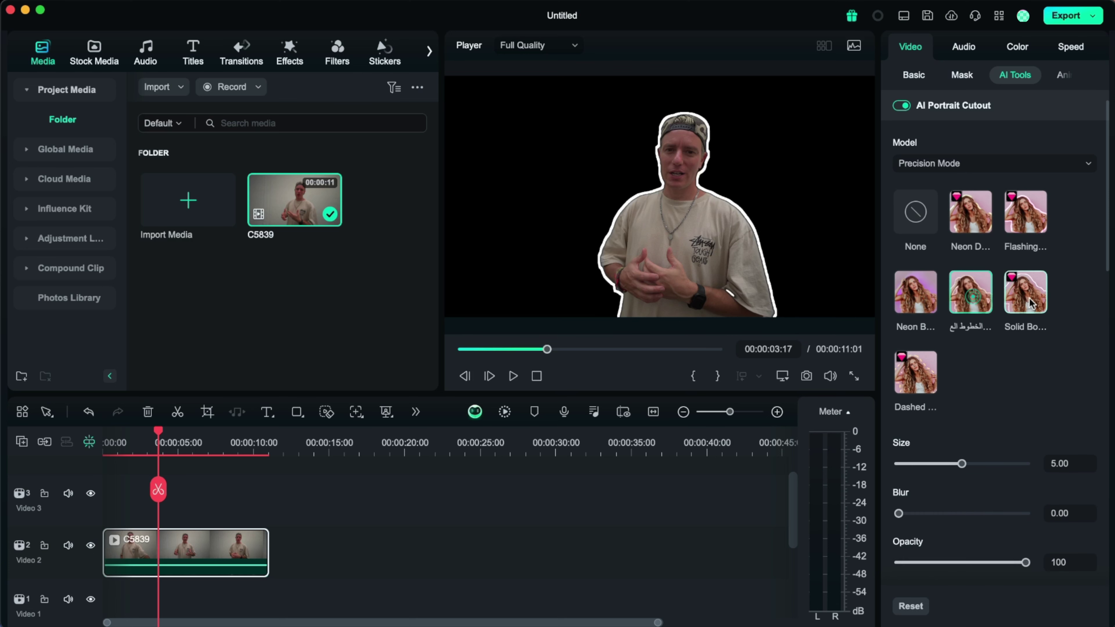
{"action": "left_click", "coordinate": [1029, 302]}
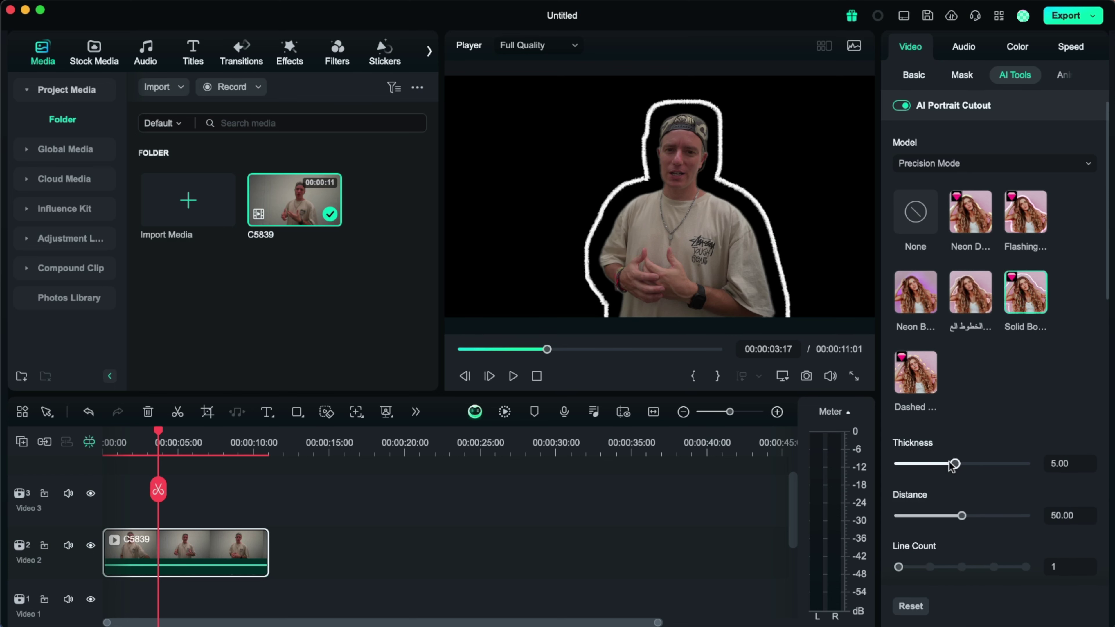
Step: Set the Solid Border to thickness 6.37, distance 33.33 and 5 outline lines
{"action": "mouse_move", "coordinate": [956, 469]}
{"action": "left_mouse_down"}
{"action": "mouse_move", "coordinate": [908, 467]}
{"action": "mouse_move", "coordinate": [974, 464]}
{"action": "left_mouse_up"}
{"action": "left_click_drag", "start_coordinate": [961, 517], "coordinate": [940, 517]}
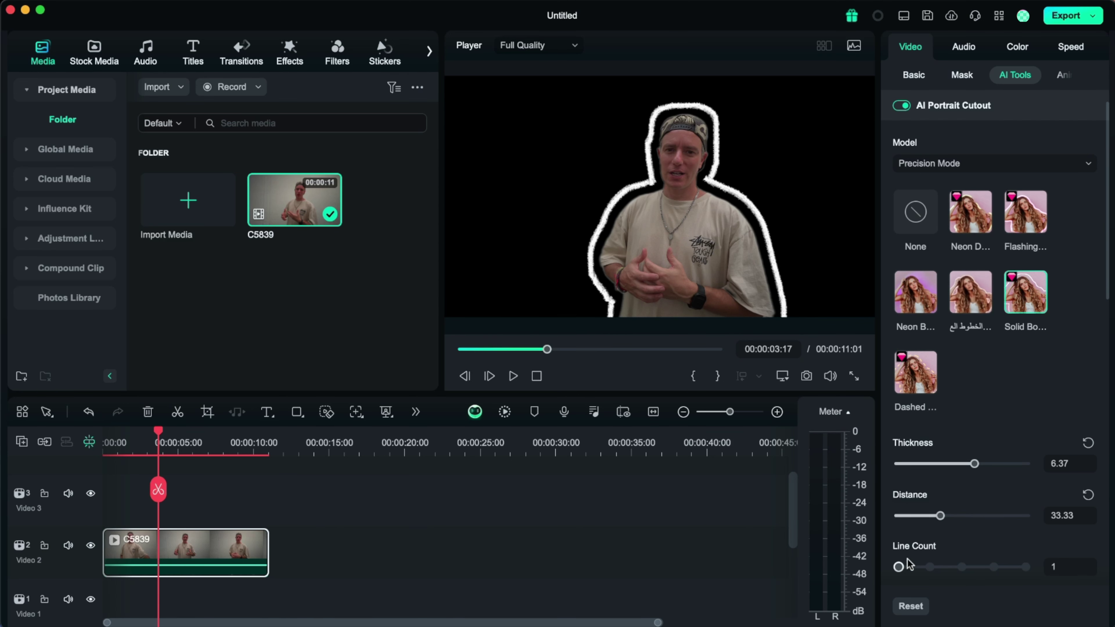
{"action": "left_click_drag", "start_coordinate": [898, 567], "coordinate": [1027, 569]}
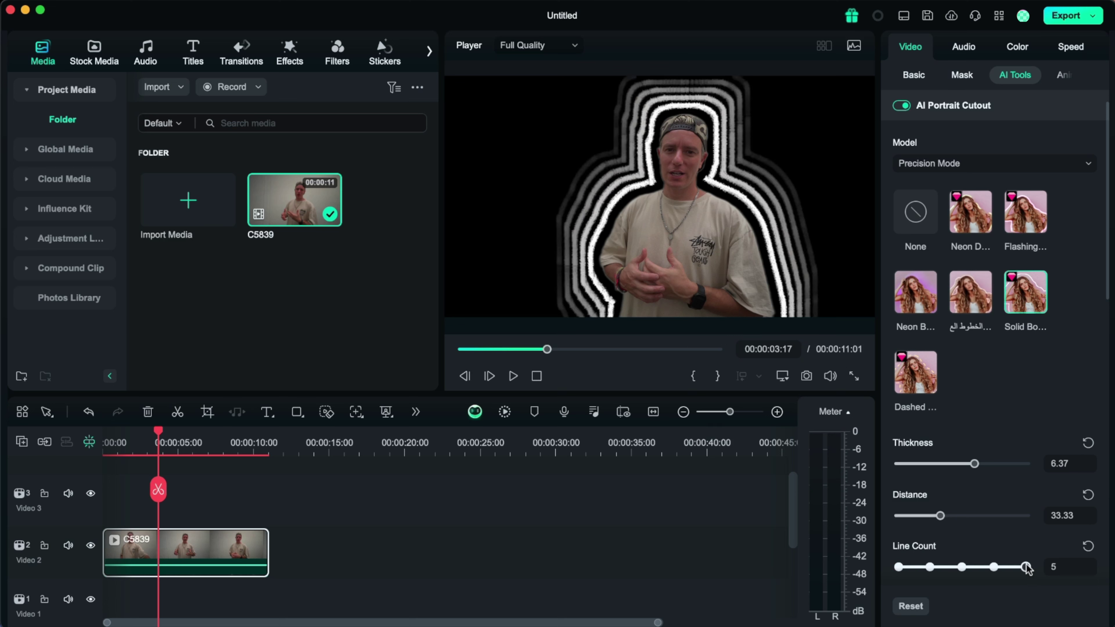
{"action": "scroll", "coordinate": [1028, 562], "scroll_direction": "down", "scroll_amount": 3}
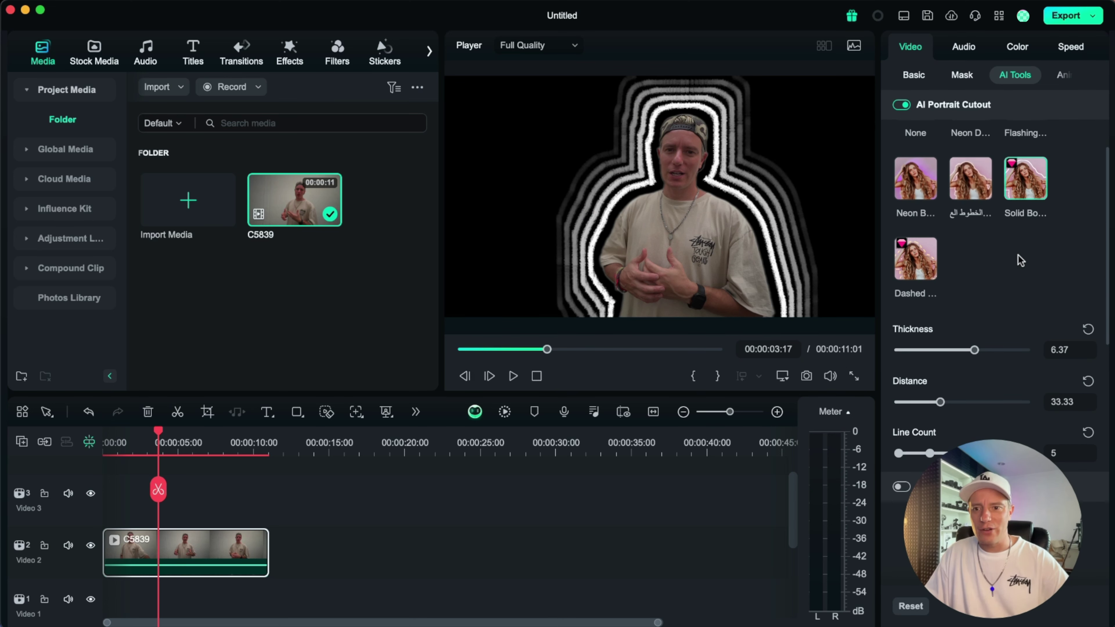
{"action": "scroll", "coordinate": [1020, 261], "scroll_direction": "up", "scroll_amount": 3}
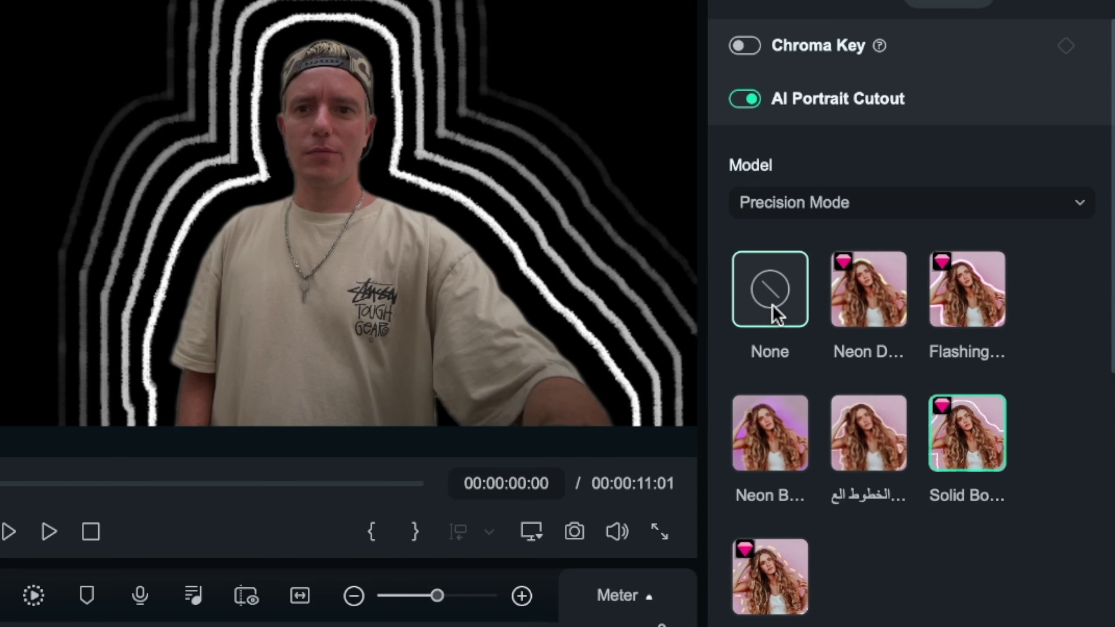
Step: Set the outline to None, place the tropical beach clip on Video 4 beneath C5839, and play from 00:00:04:06
{"action": "left_click", "coordinate": [917, 254]}
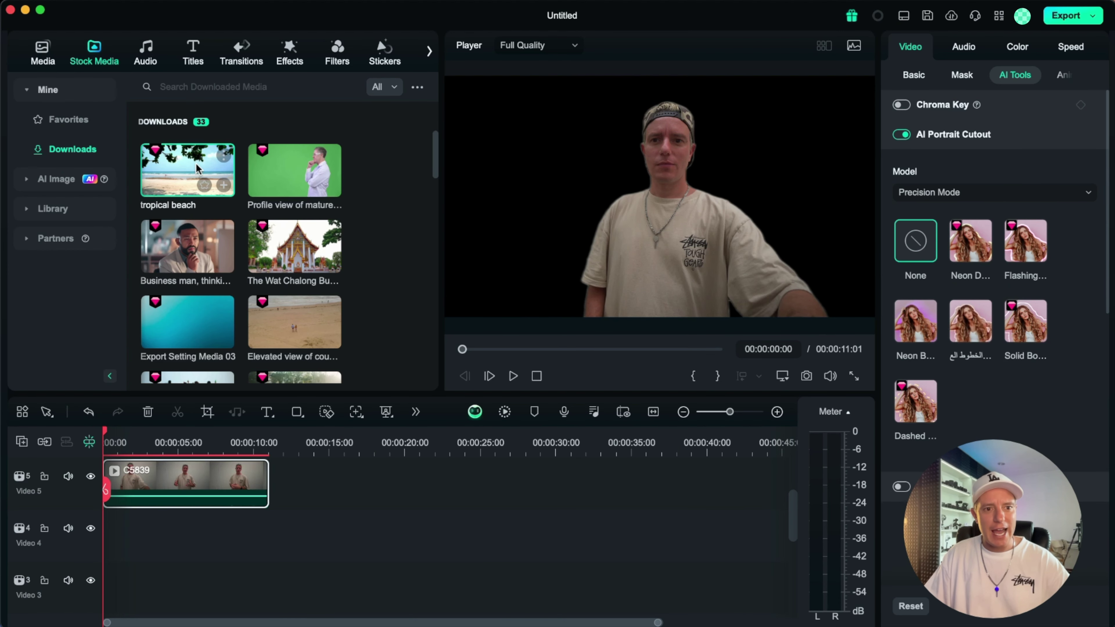
{"action": "left_click_drag", "start_coordinate": [182, 176], "coordinate": [102, 545]}
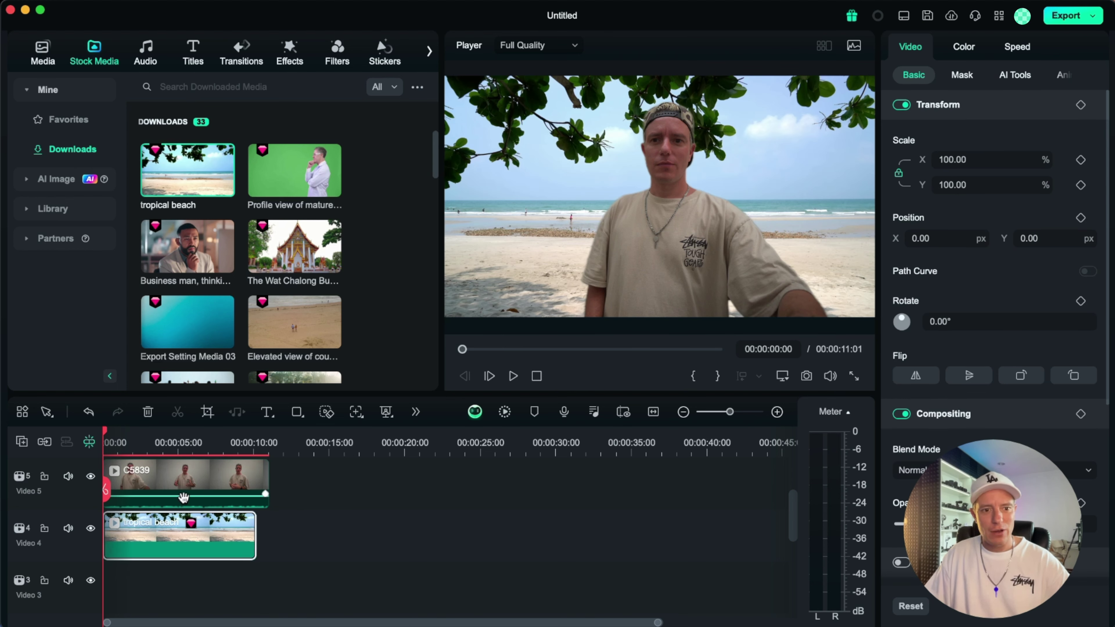
{"action": "left_click", "coordinate": [166, 444]}
{"action": "key", "text": "space"}
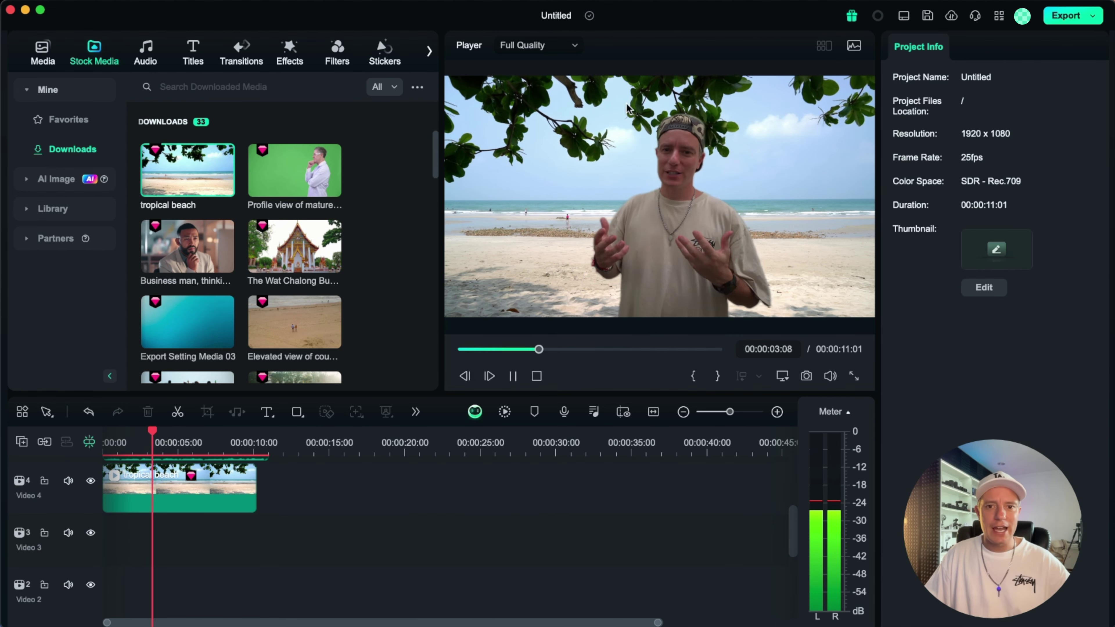
Step: Pause playback of the beach portrait composite
{"action": "left_click", "coordinate": [513, 376]}
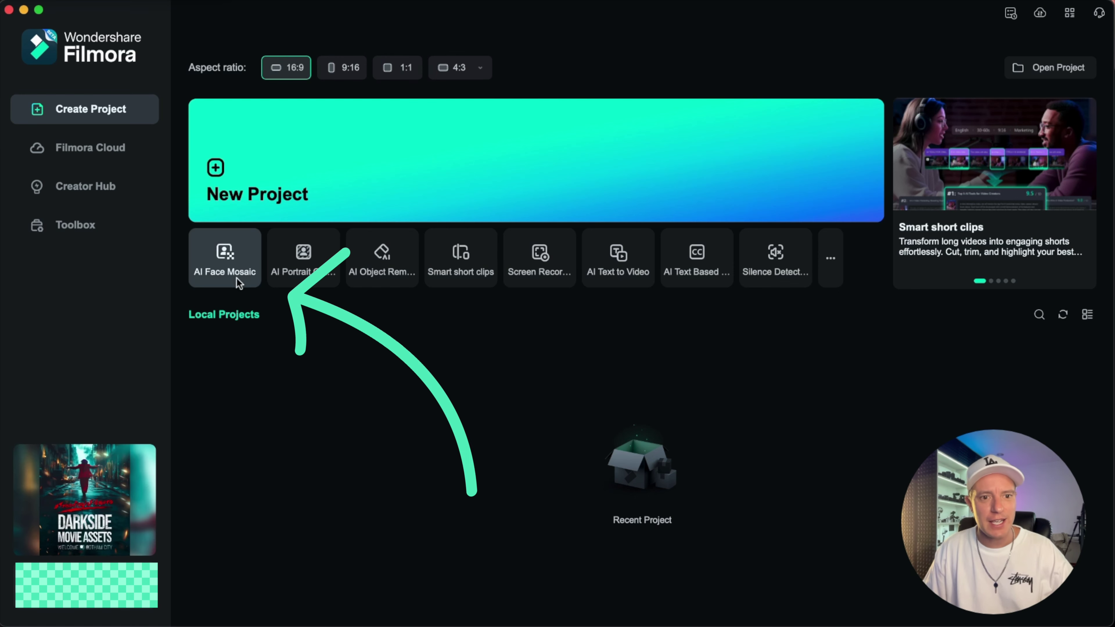
Step: Launch AI Face Mosaic from the AI Toolbox to load the Keis Dan clip
{"action": "mouse_move", "coordinate": [239, 281]}
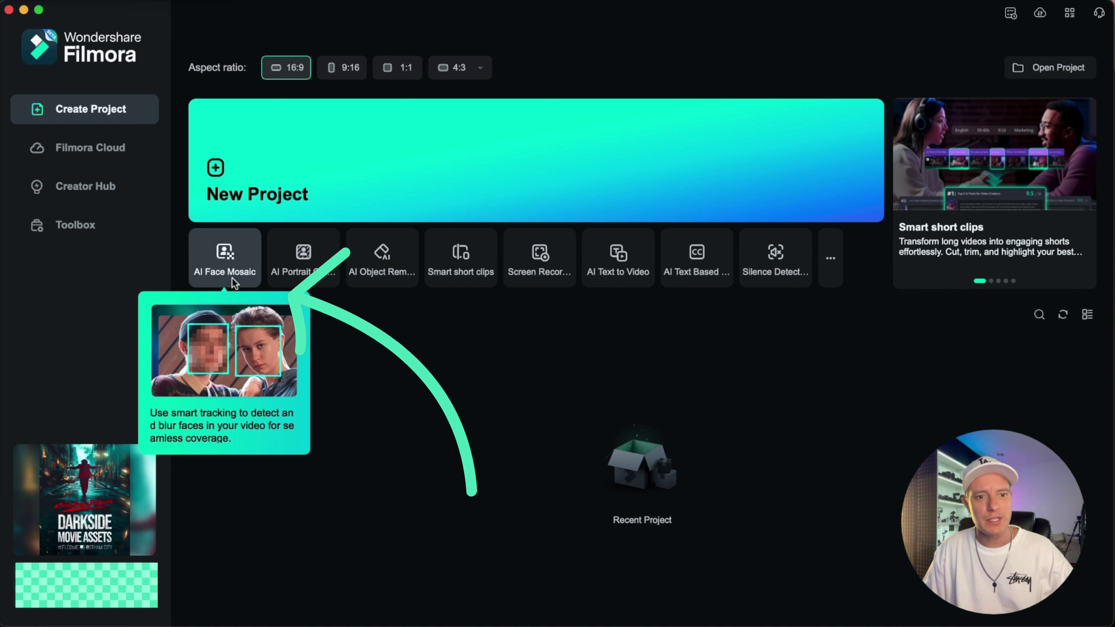
{"action": "left_click", "coordinate": [74, 227]}
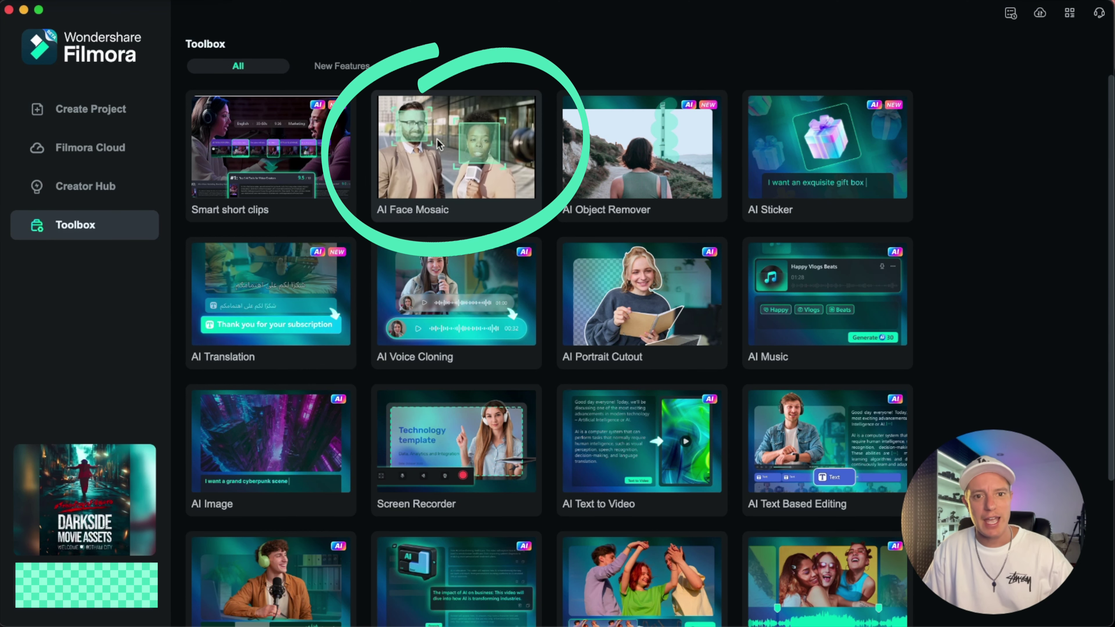
{"action": "left_click", "coordinate": [463, 193]}
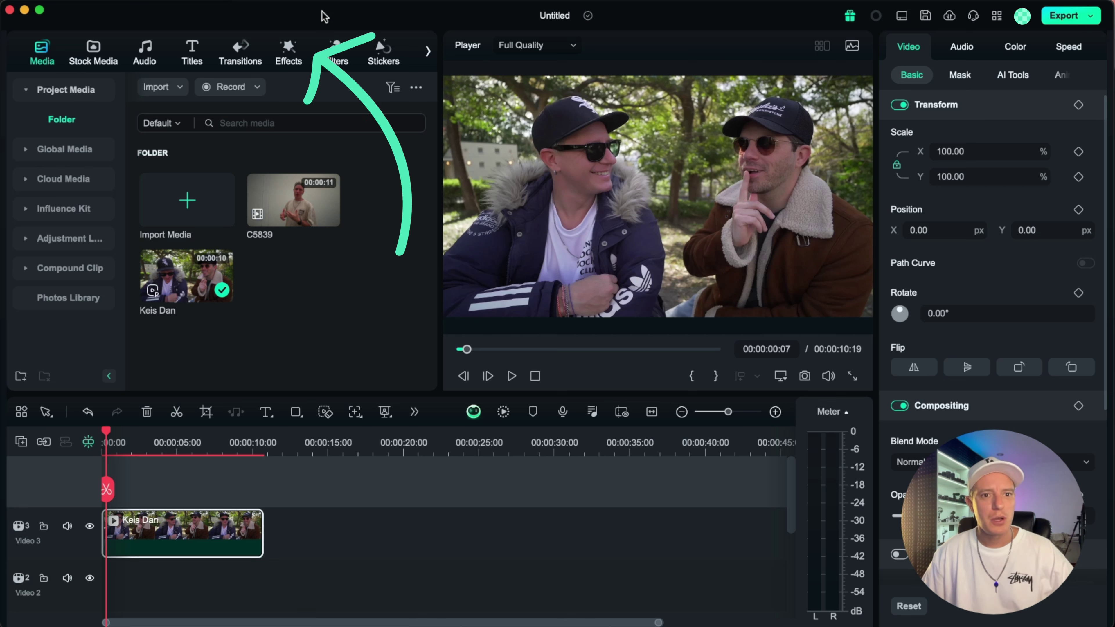
Step: Find AI Classic Mosaic under Body Effects > Face Mosaic and drag it onto the Keis Dan clip
{"action": "left_click", "coordinate": [288, 51]}
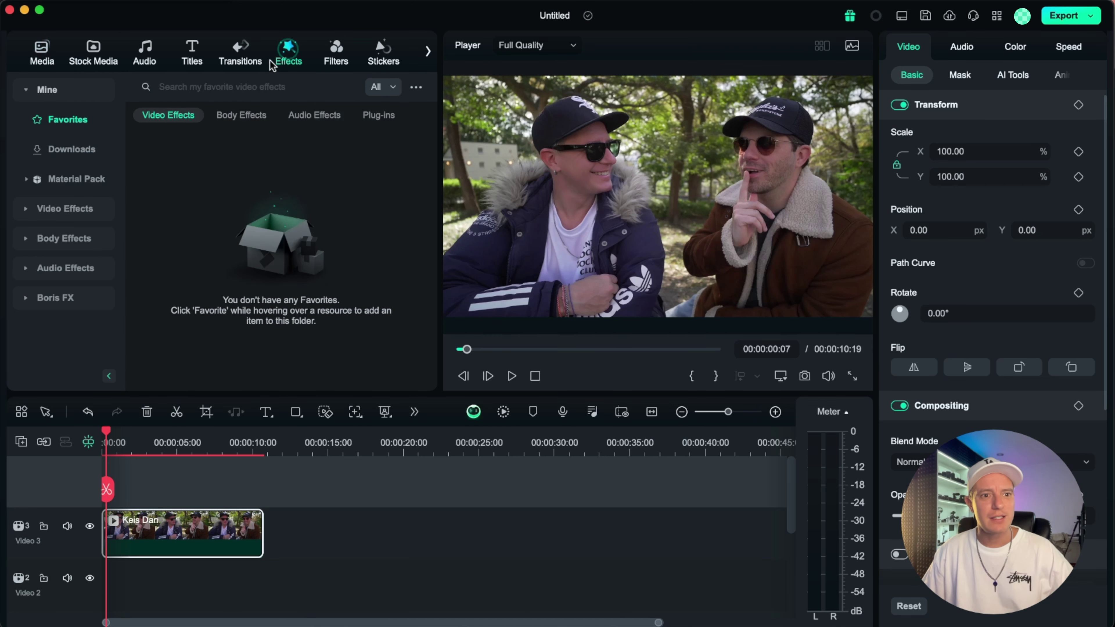
{"action": "left_click", "coordinate": [36, 240]}
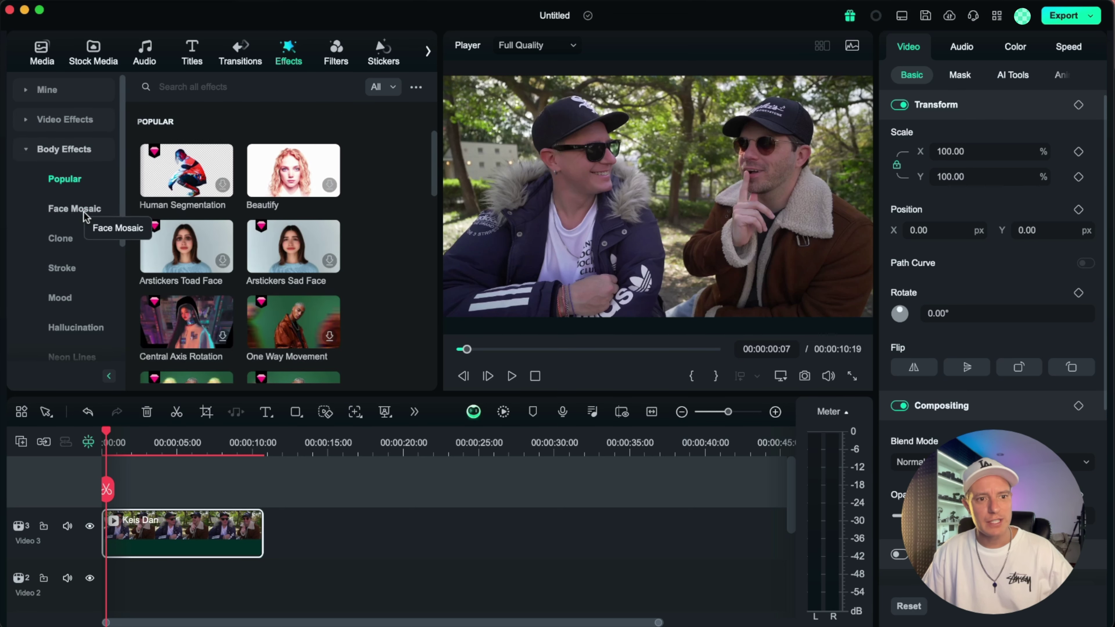
{"action": "left_click", "coordinate": [74, 209]}
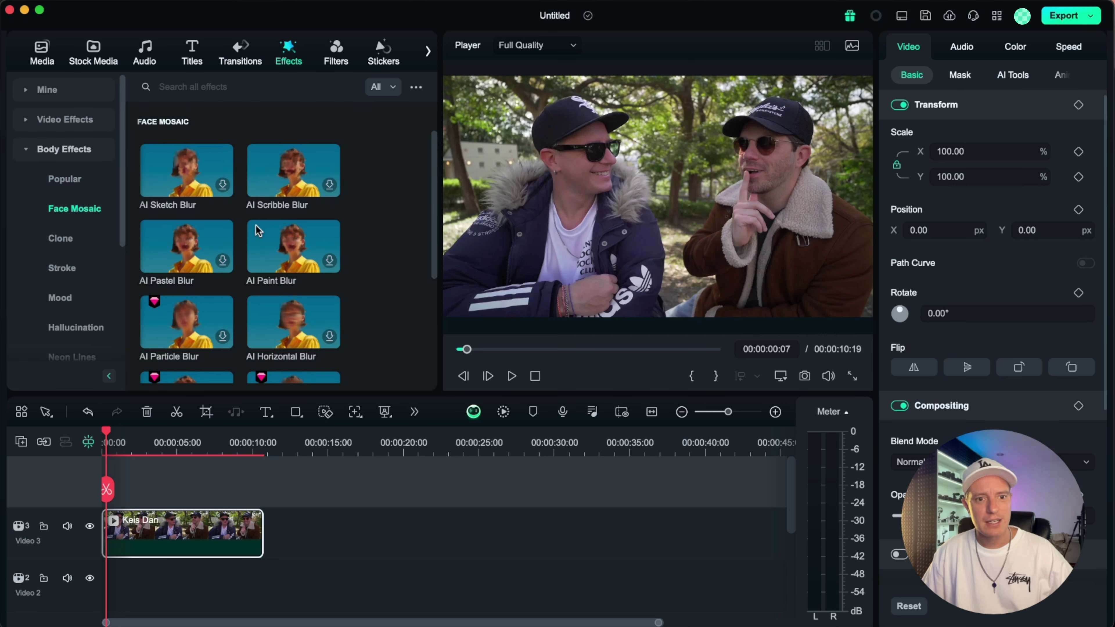
{"action": "scroll", "coordinate": [274, 305], "scroll_direction": "down", "scroll_amount": 4}
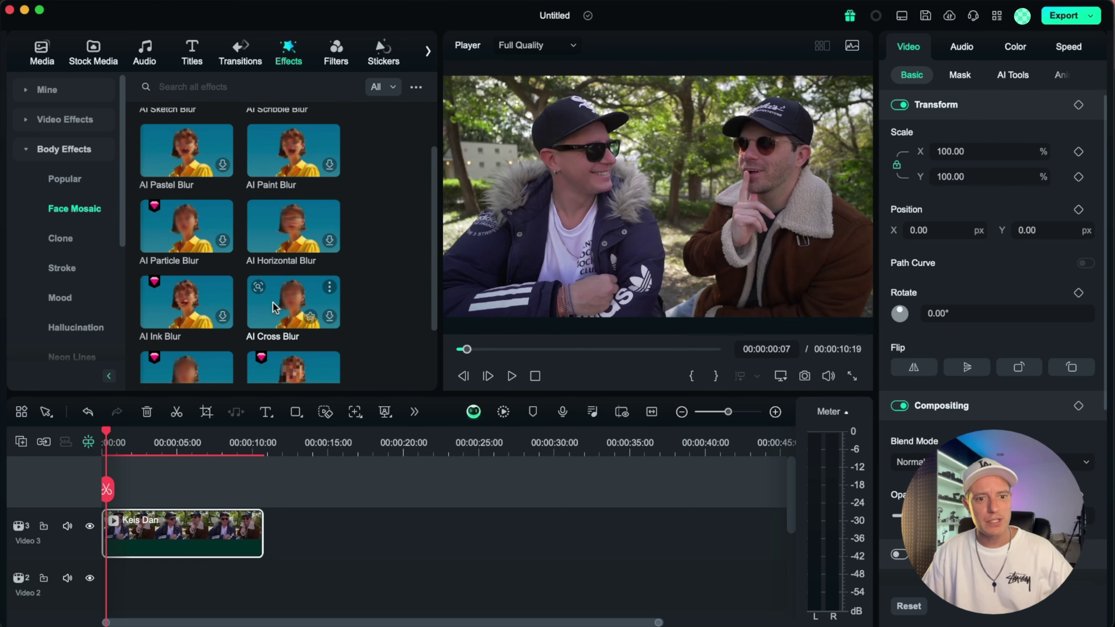
{"action": "scroll", "coordinate": [275, 307], "scroll_direction": "down", "scroll_amount": 2}
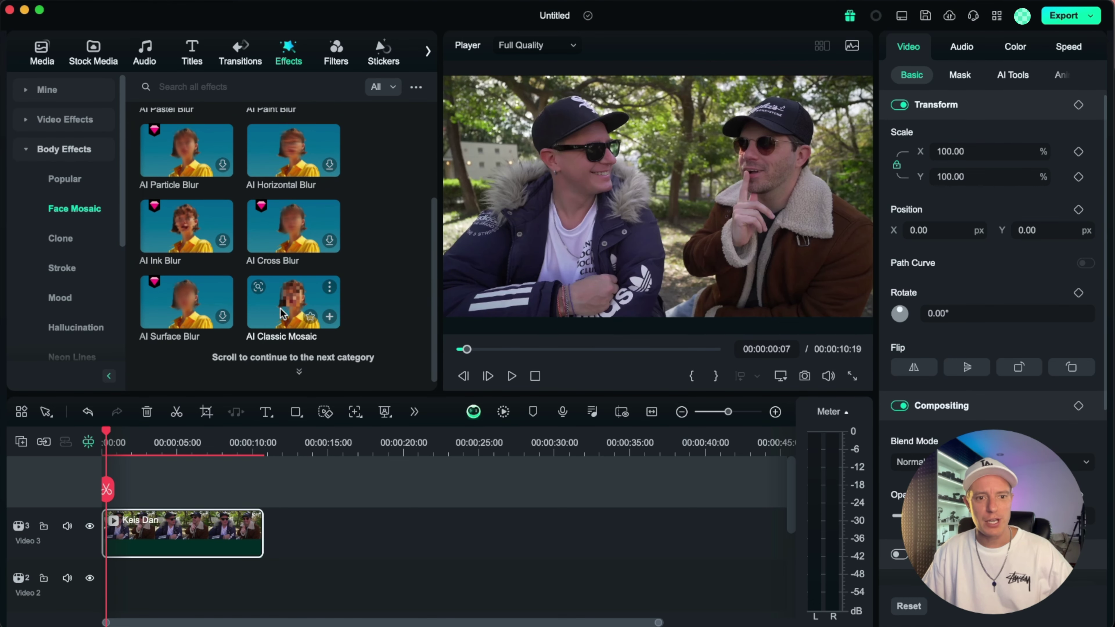
{"action": "left_click", "coordinate": [282, 311]}
{"action": "left_click_drag", "start_coordinate": [282, 311], "coordinate": [176, 543]}
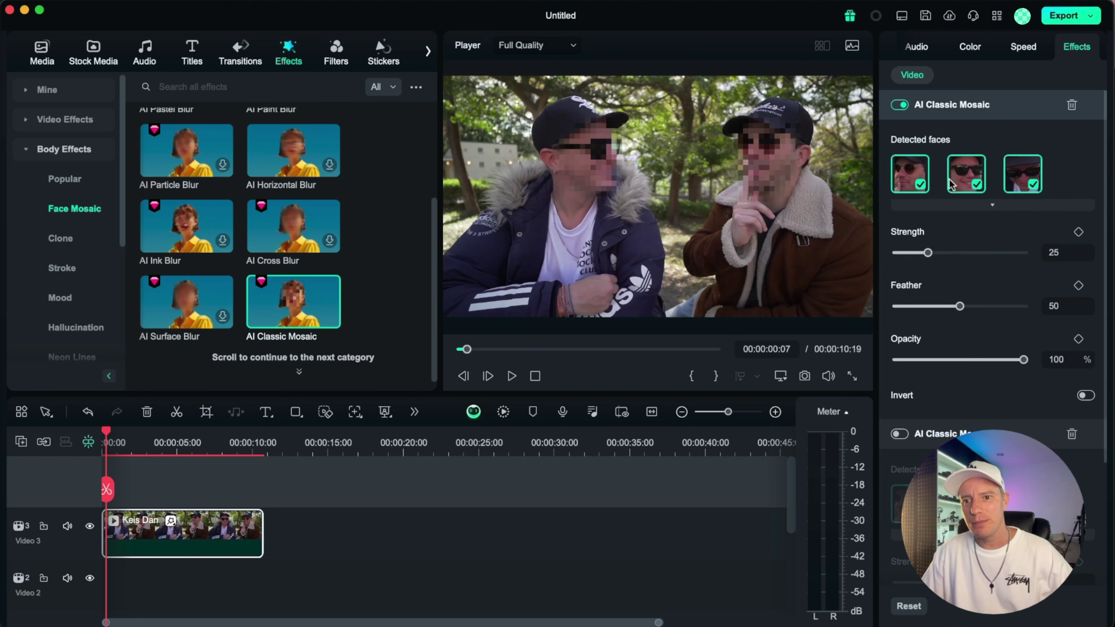
Step: Leave the left man's face unmasked, set mosaic strength 23 and feather 39, and preview it
{"action": "left_click", "coordinate": [964, 171]}
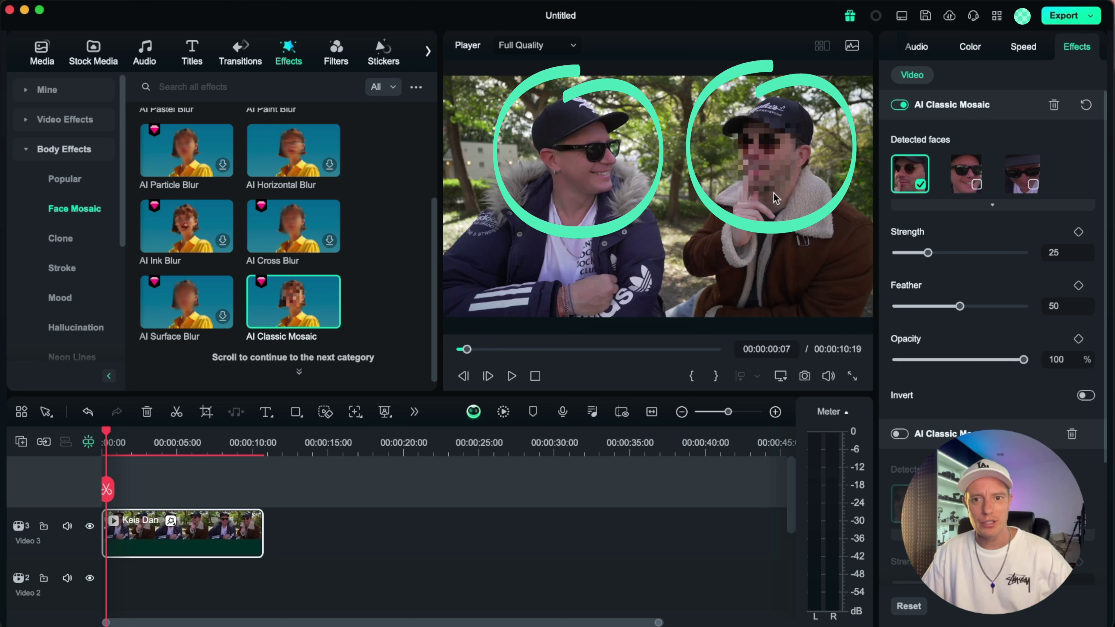
{"action": "mouse_move", "coordinate": [929, 255]}
{"action": "left_mouse_down"}
{"action": "mouse_move", "coordinate": [989, 257]}
{"action": "mouse_move", "coordinate": [926, 261]}
{"action": "left_mouse_up"}
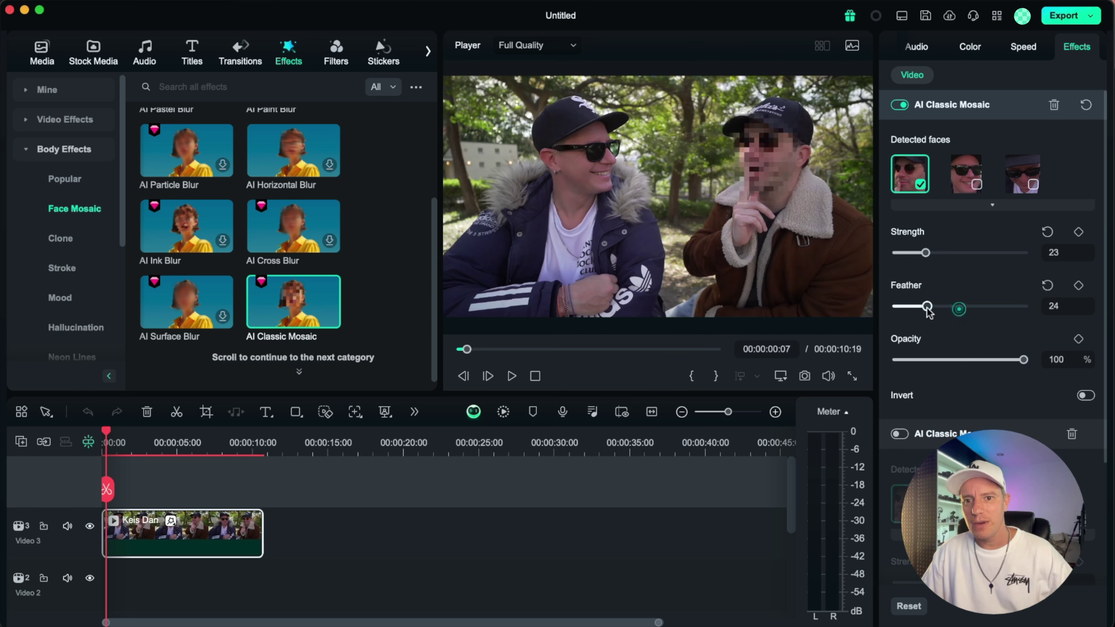
{"action": "left_click_drag", "start_coordinate": [1022, 359], "coordinate": [912, 363]}
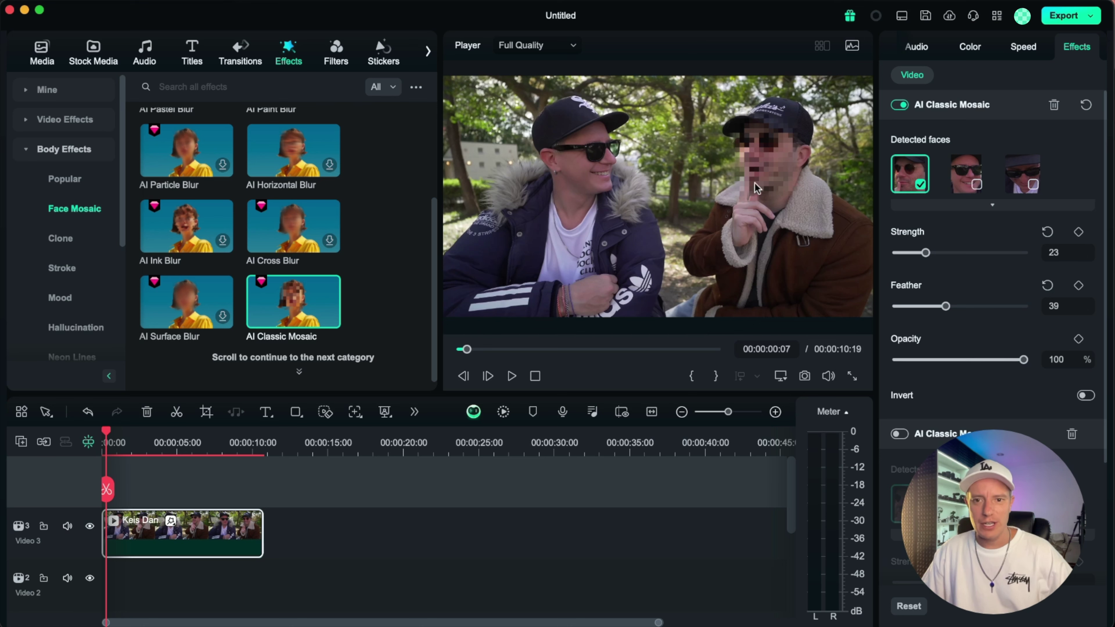
{"action": "left_click", "coordinate": [508, 375]}
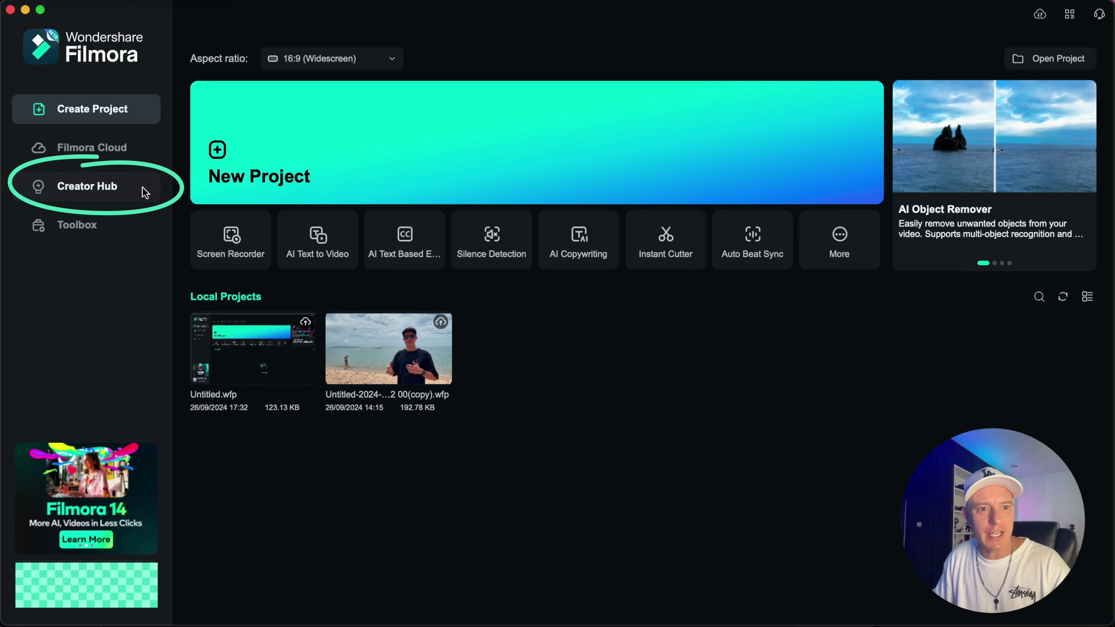
Step: Go to Creator Hub and show the extra-resources list with Feedback, Keyboard Shortcuts, Message Center and Get Creative
{"action": "left_click", "coordinate": [133, 187]}
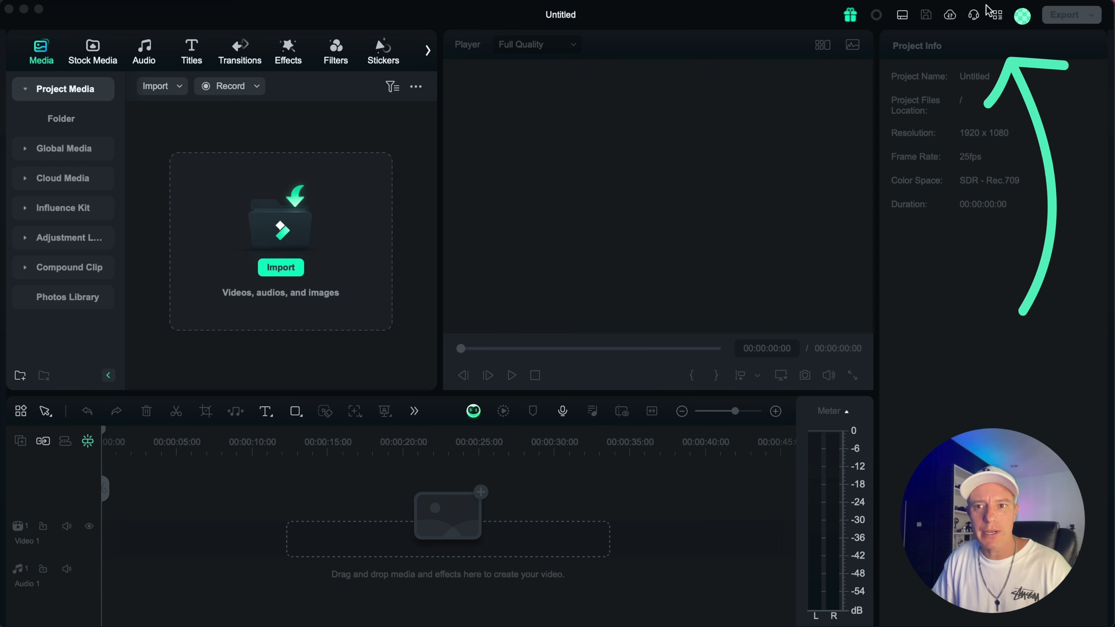
{"action": "left_click", "coordinate": [998, 18]}
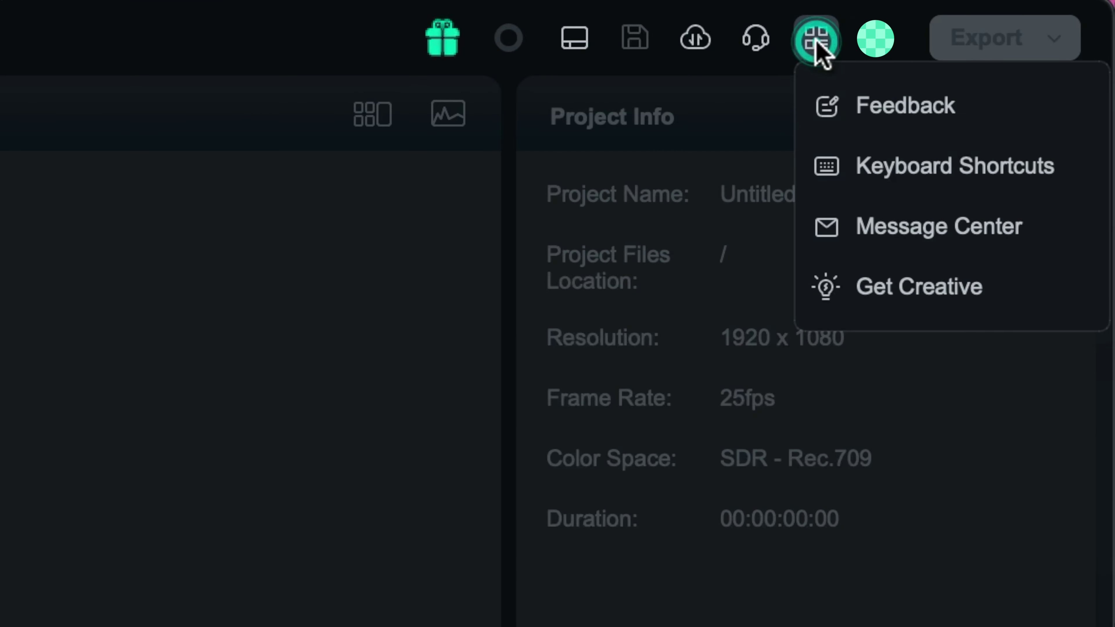
Step: Choose Get Creative and filter the Creator Hub's Tutorial section to Courses
{"action": "left_click", "coordinate": [1058, 306]}
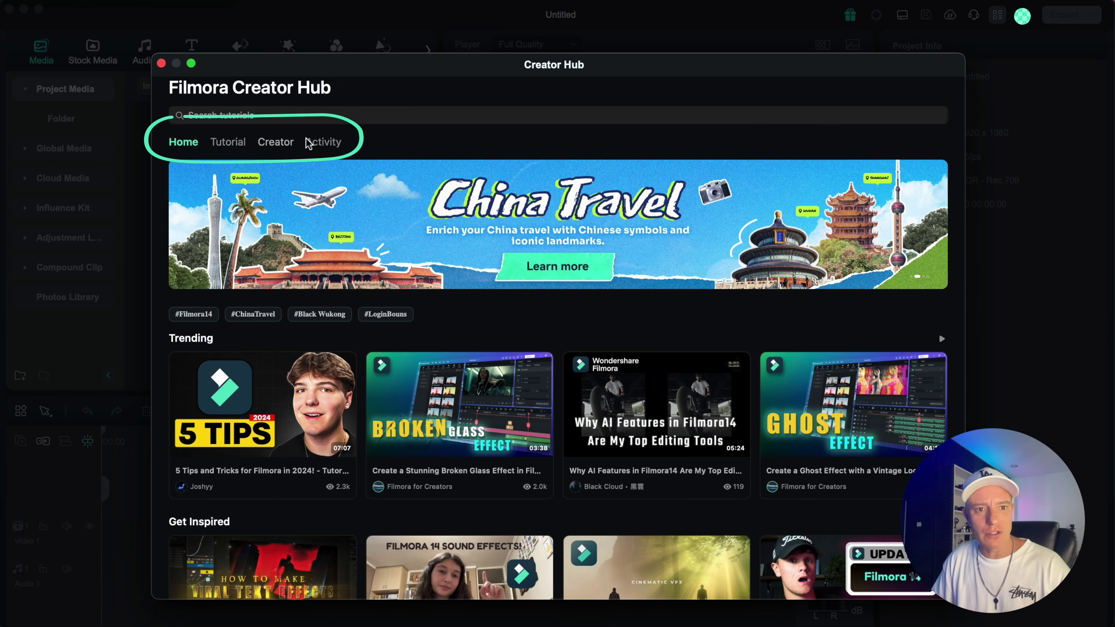
{"action": "left_click", "coordinate": [238, 144]}
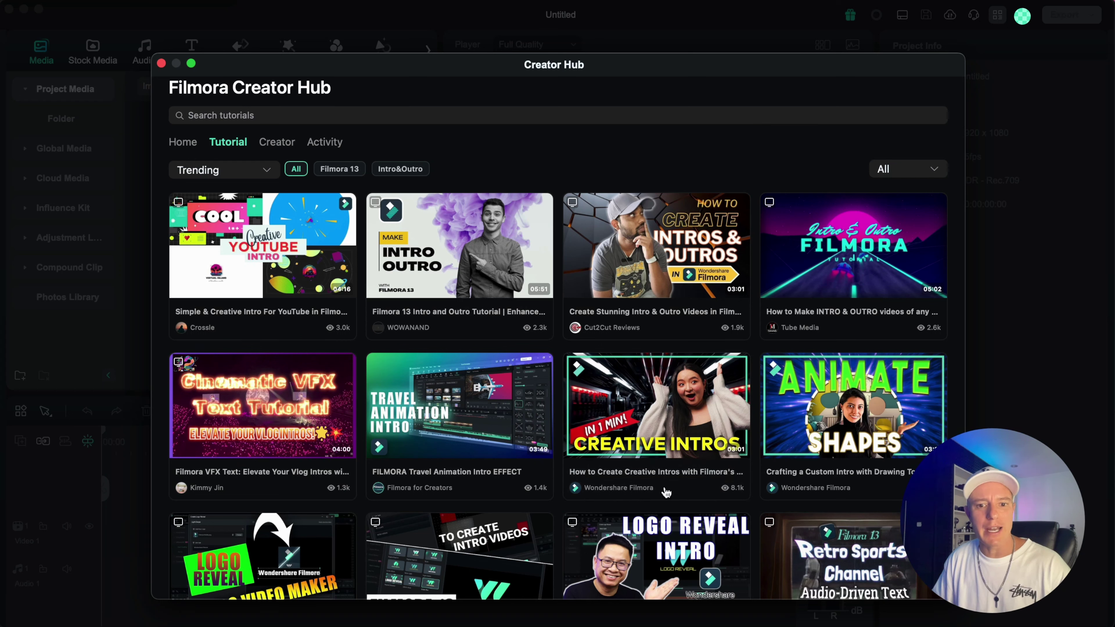
{"action": "left_click", "coordinate": [258, 168]}
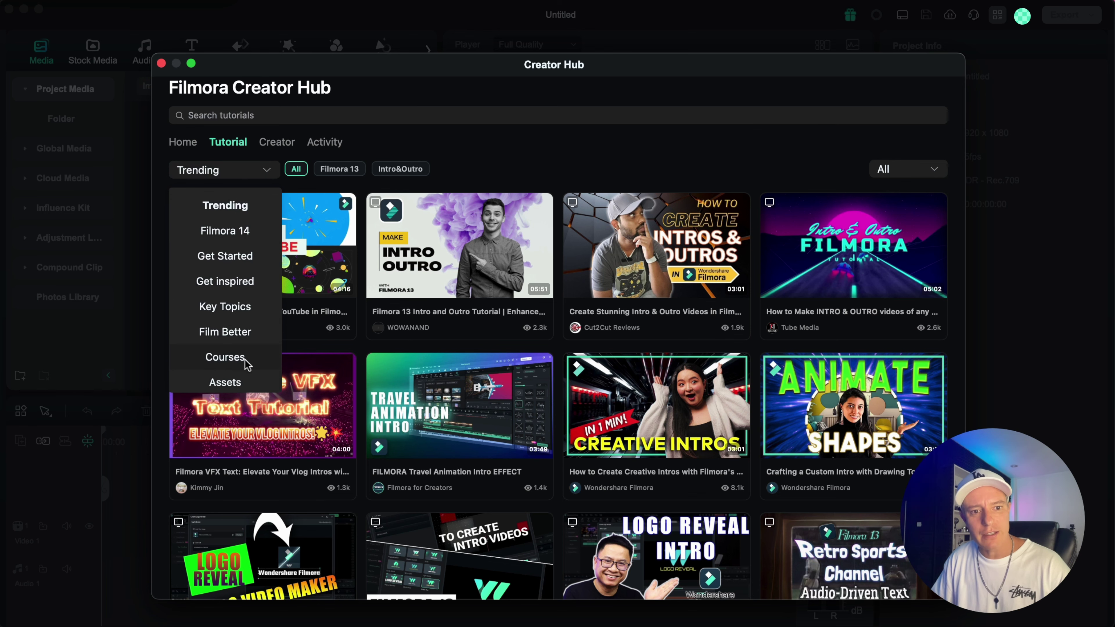
{"action": "left_click", "coordinate": [248, 364]}
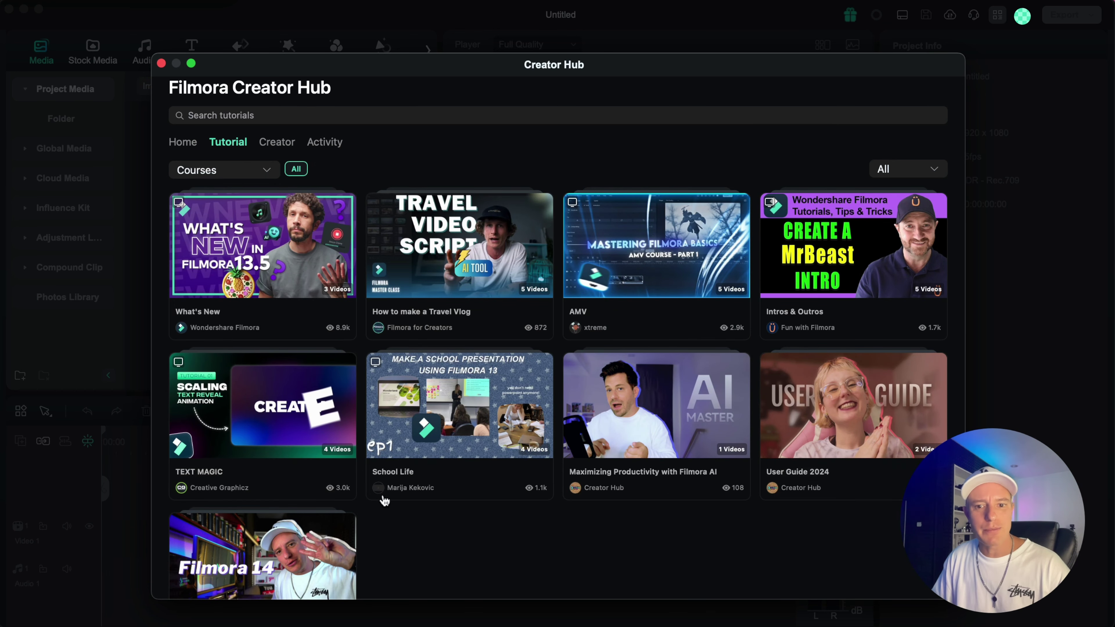